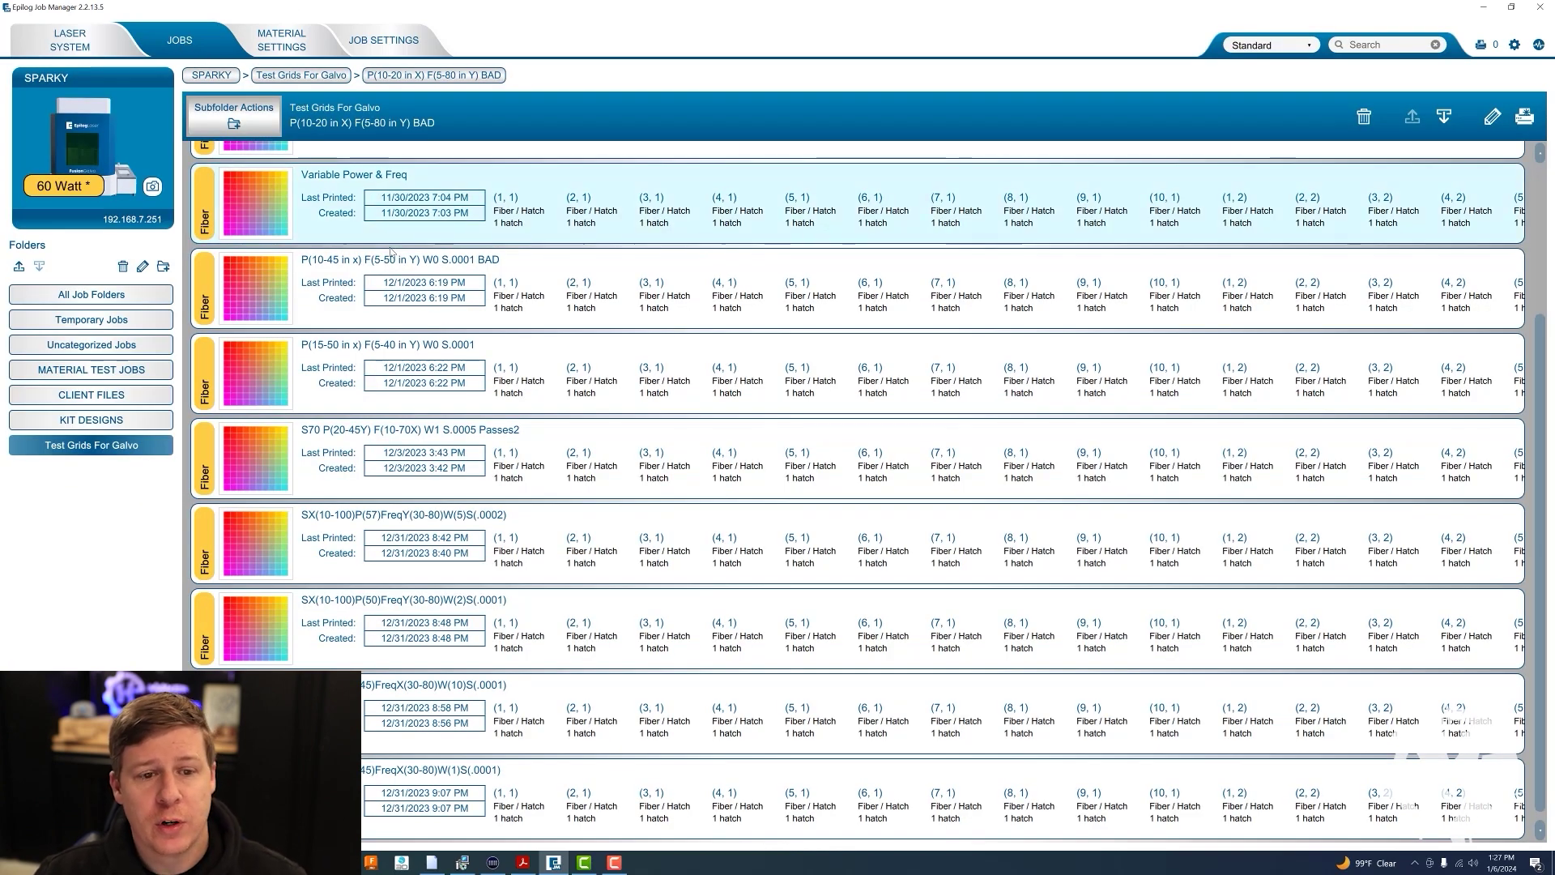
- Start generating a new test grid job in Test Grids For Galvo with process type Hatch and element size 0.15 in
scroll(518, 361, "down", 1)
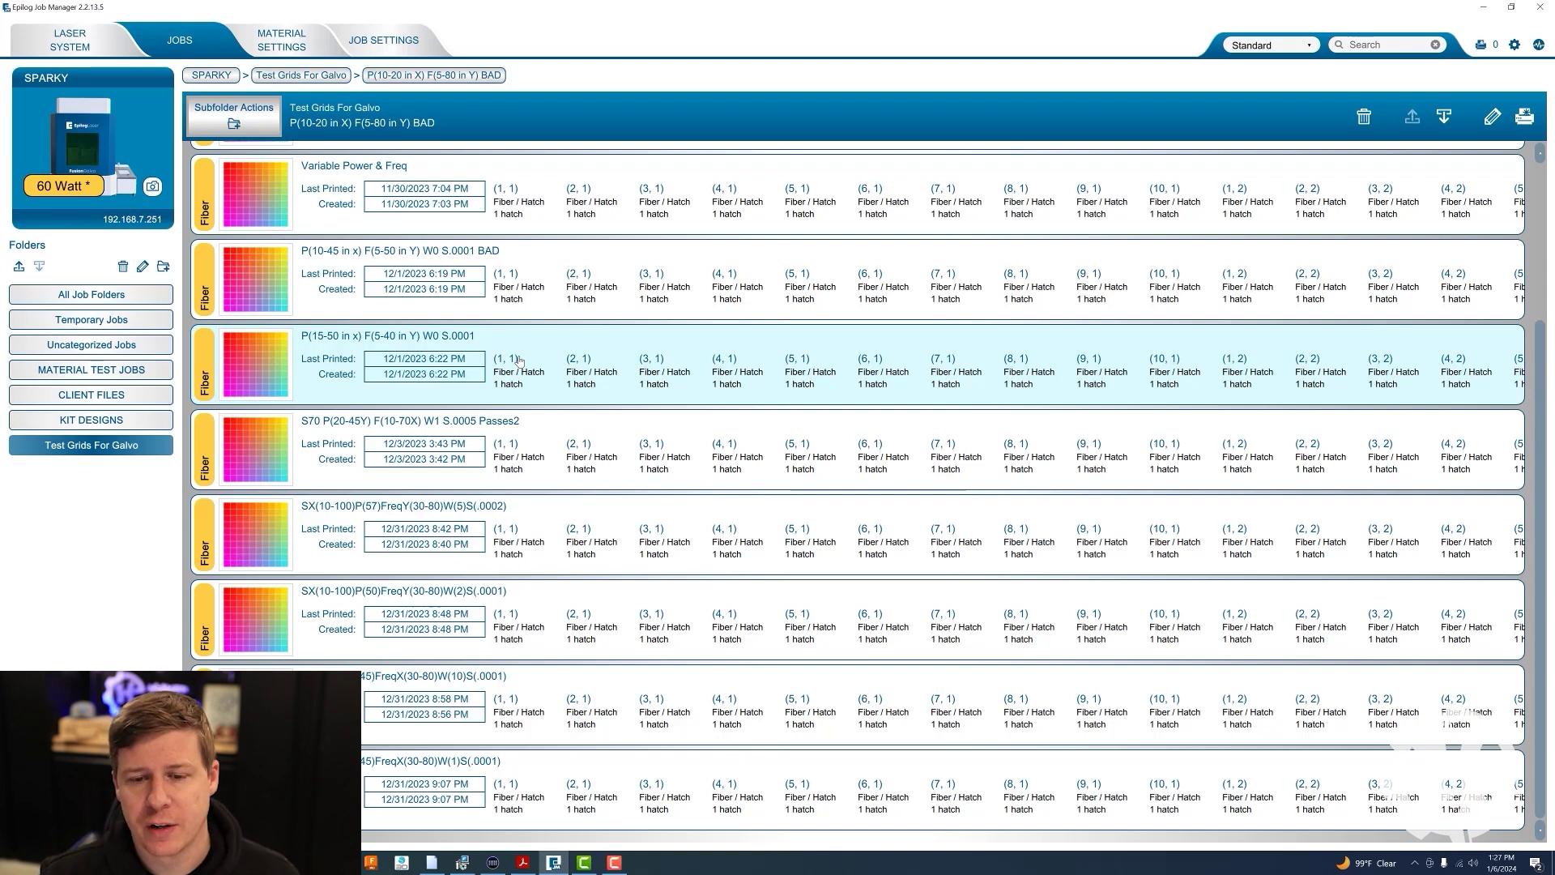
scroll(505, 329, "up", 3)
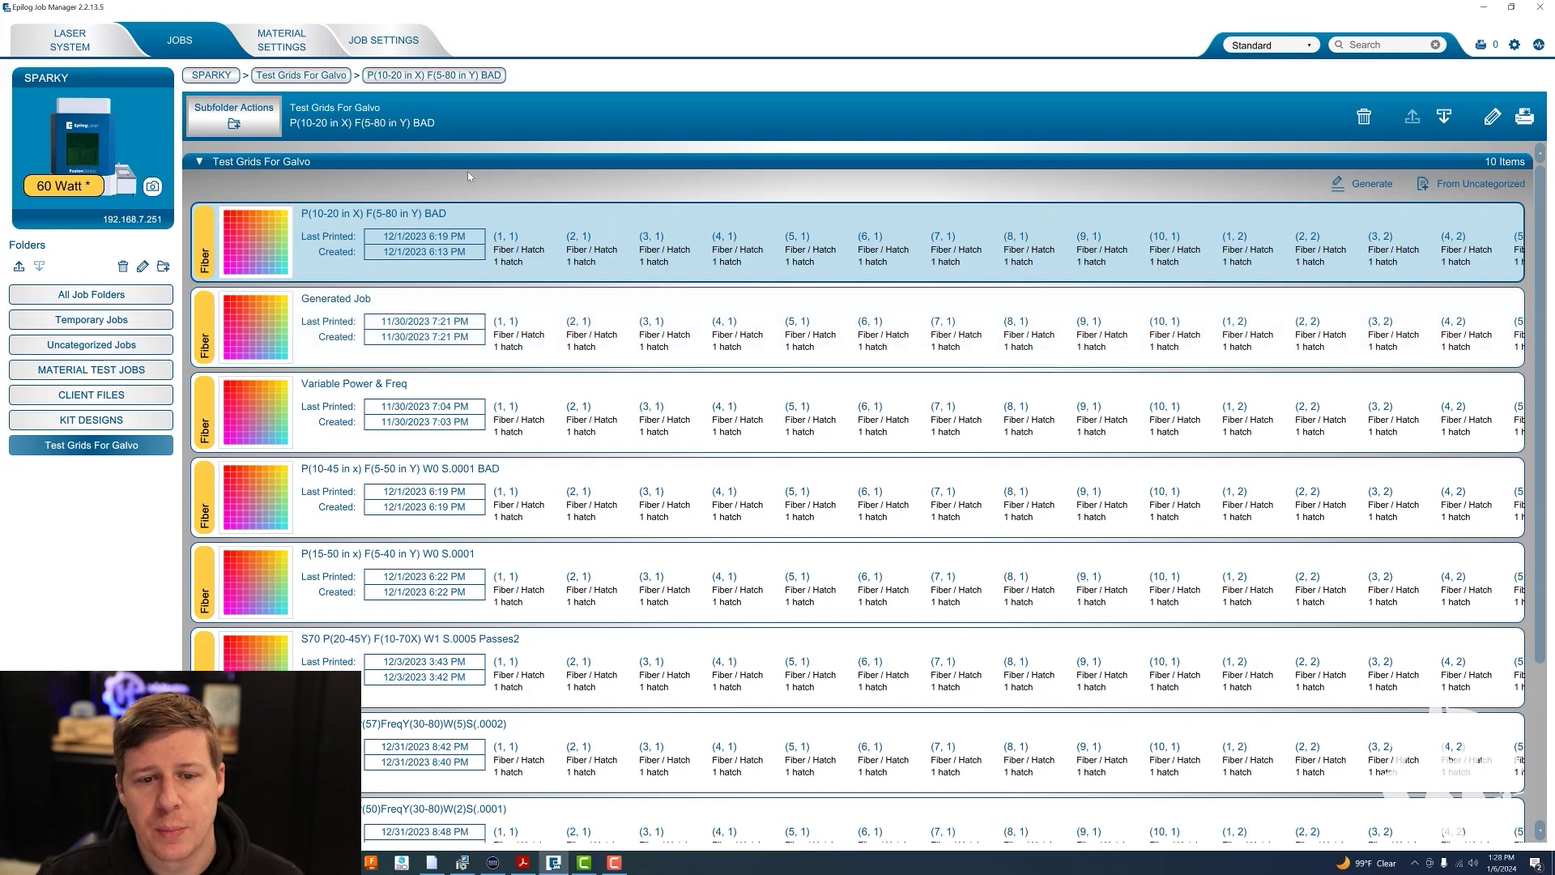
left_click(1350, 191)
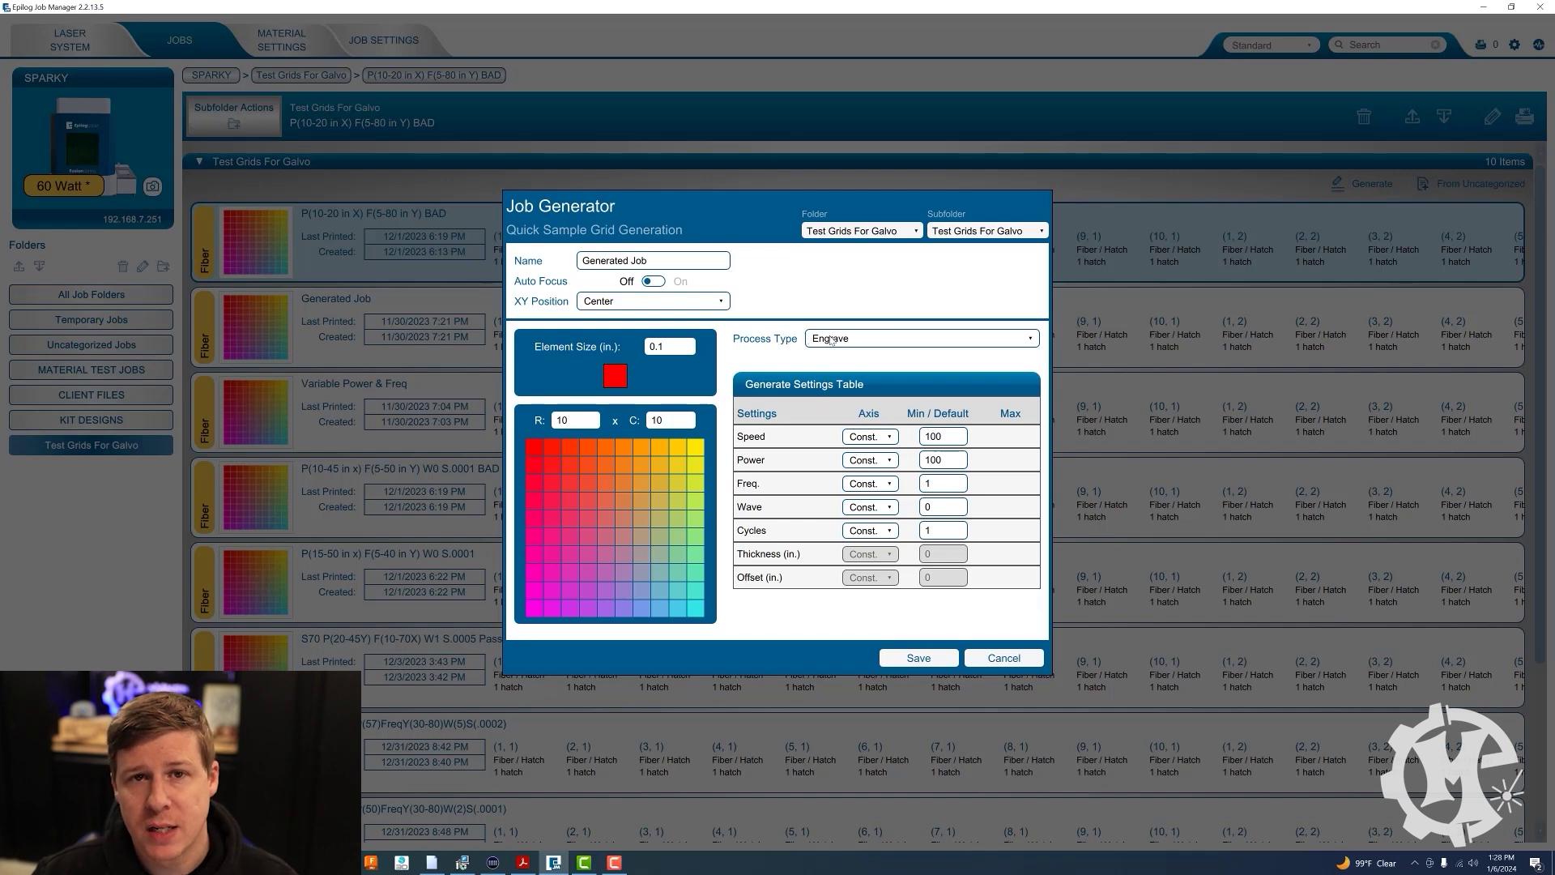
left_click(863, 338)
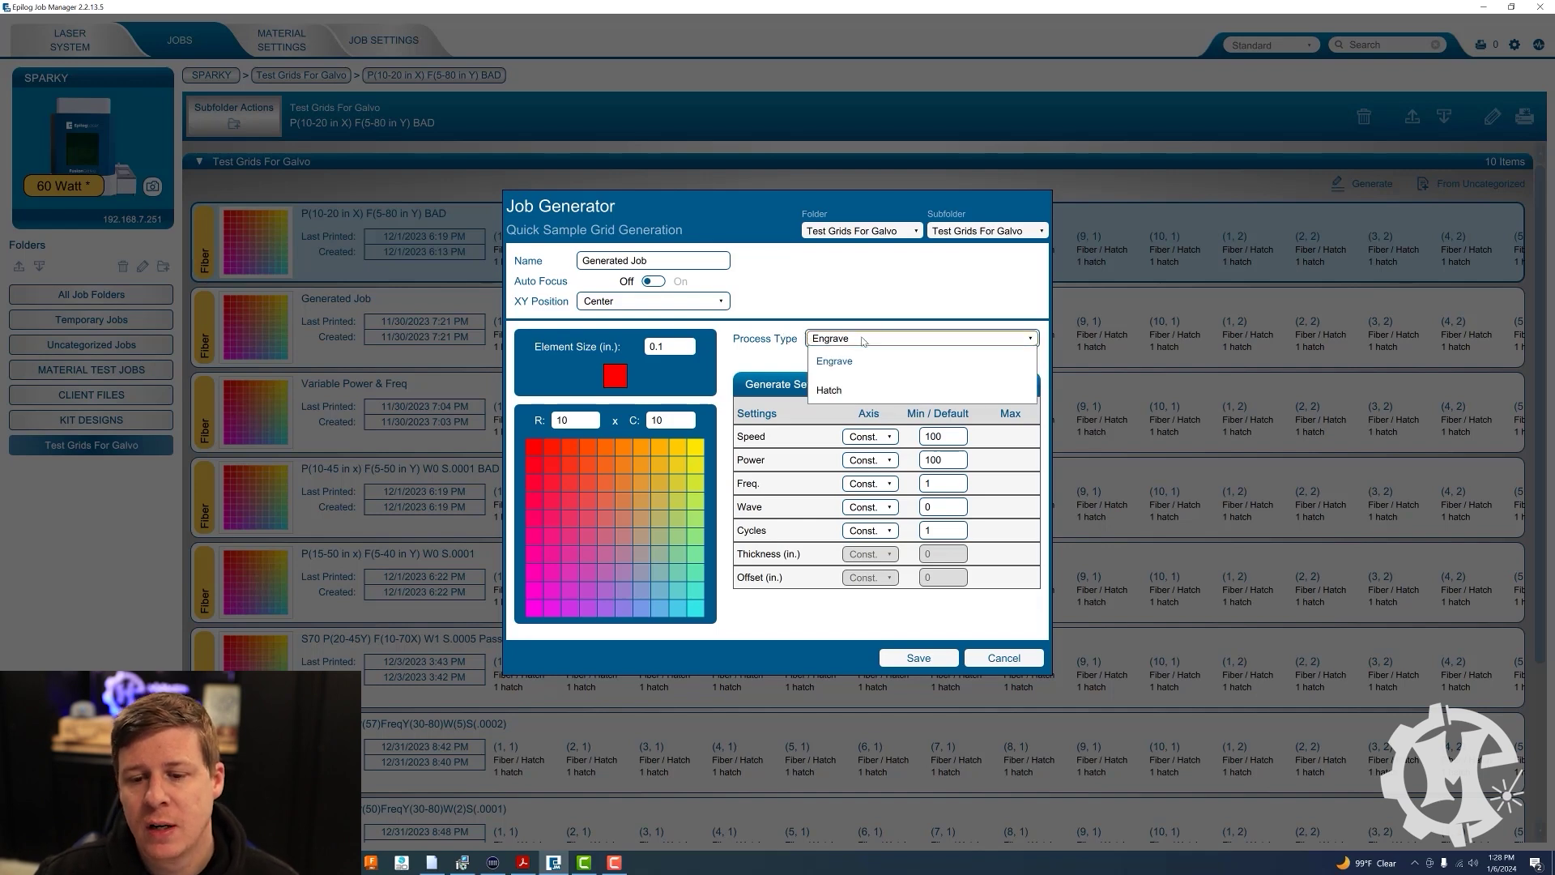
left_click(851, 391)
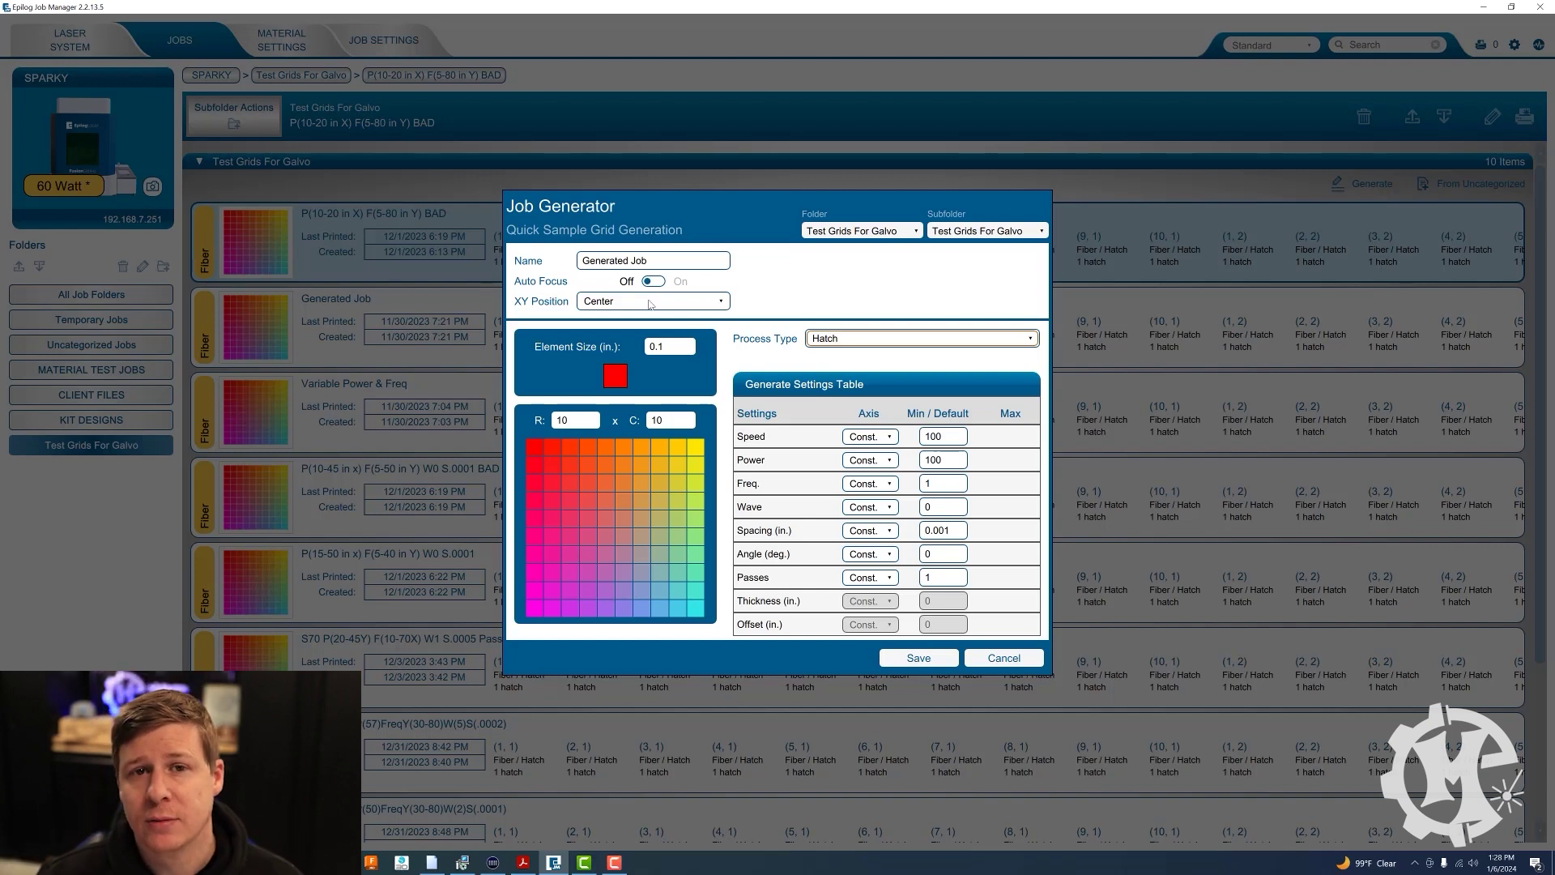
left_click(667, 346)
type("5")
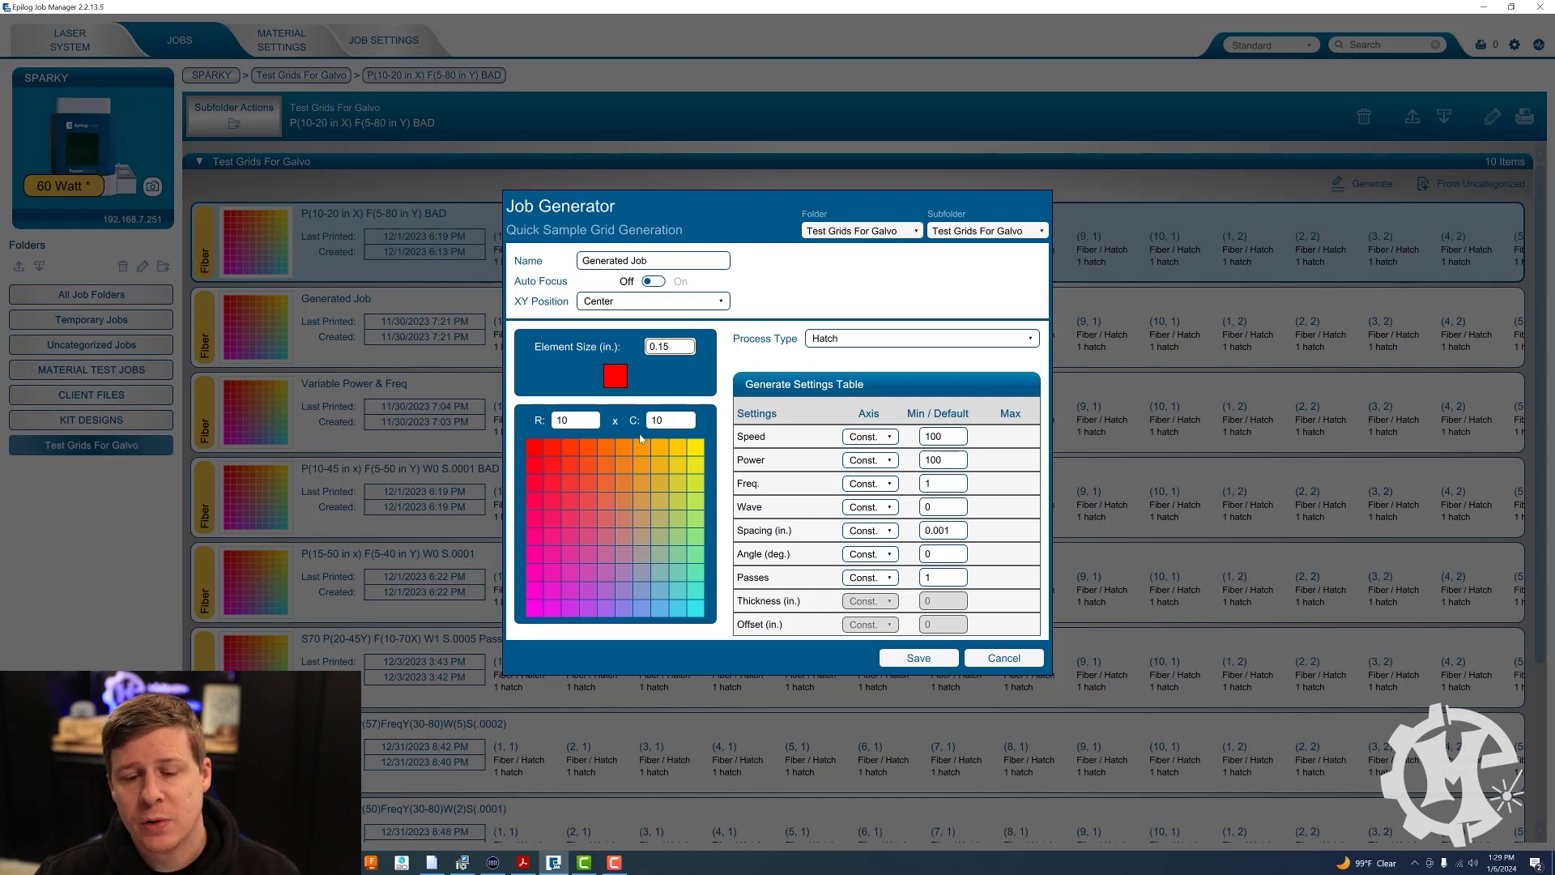
- Set the sample grid to 8 rows by 8 columns
left_click_drag(595, 421, 553, 420)
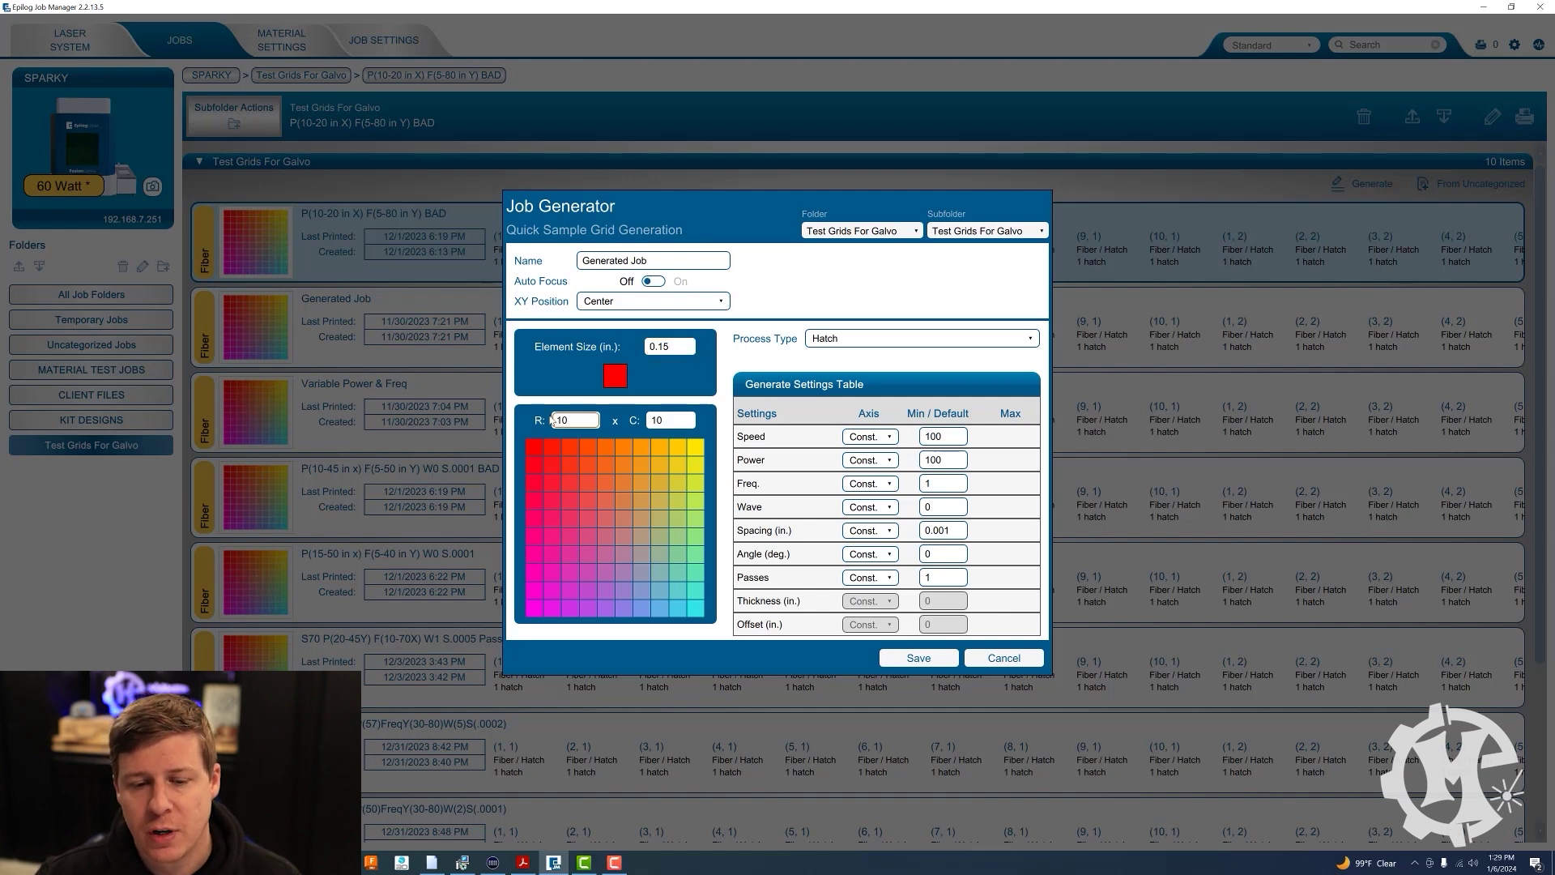
key("BackSpace")
type("8")
key("Tab")
type("8")
key("Tab")
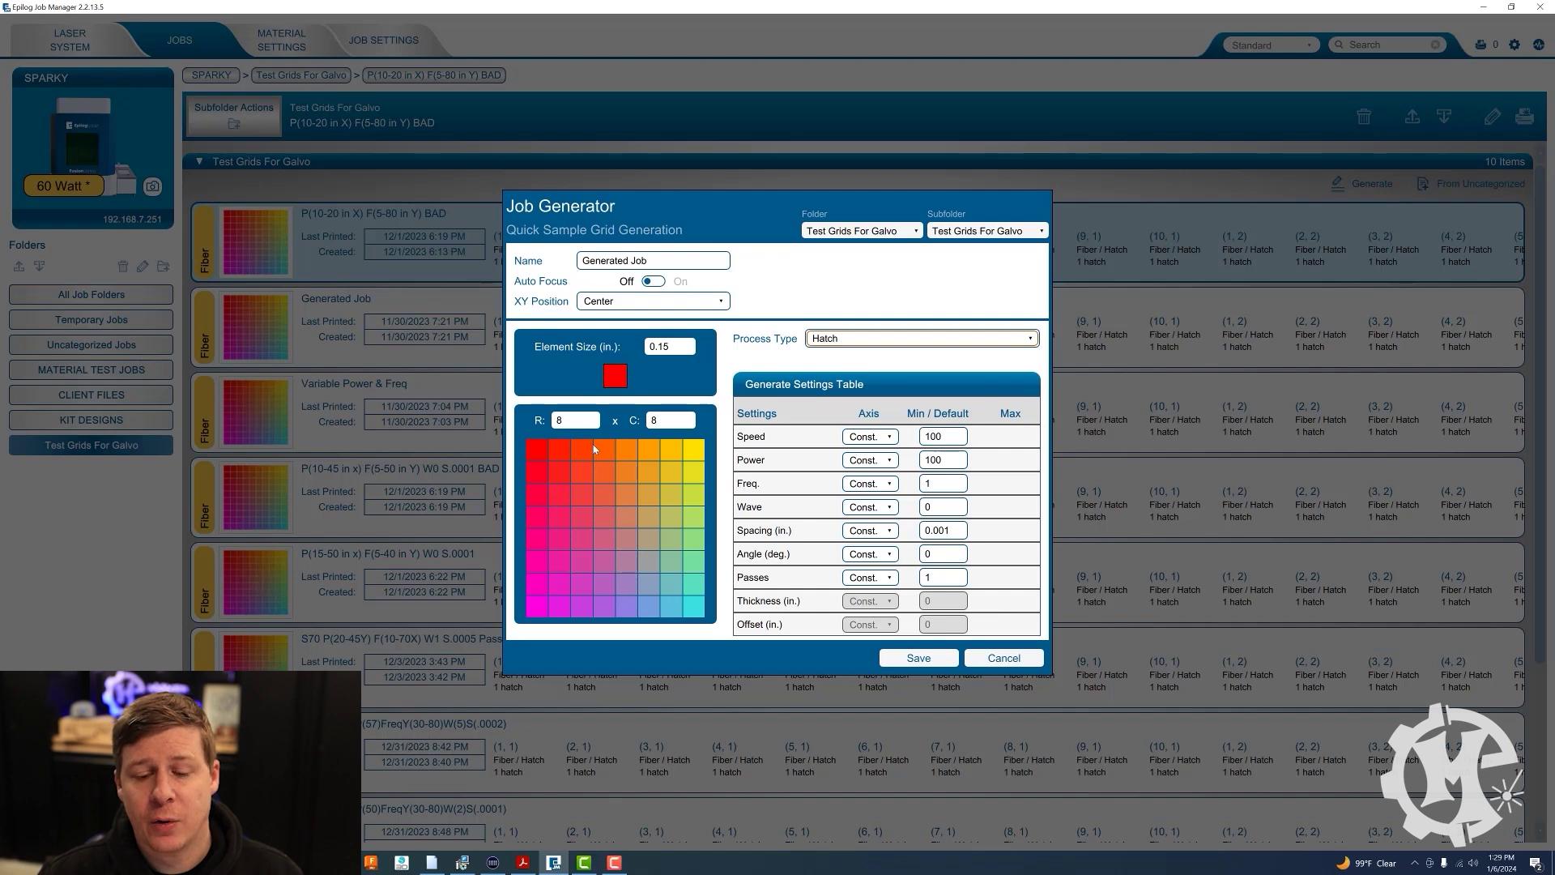
- Reduce the sample grid to 2 rows by 2 columns
left_click(555, 420)
key("BackSpace")
type("2")
key("Tab")
type("2")
key("Tab")
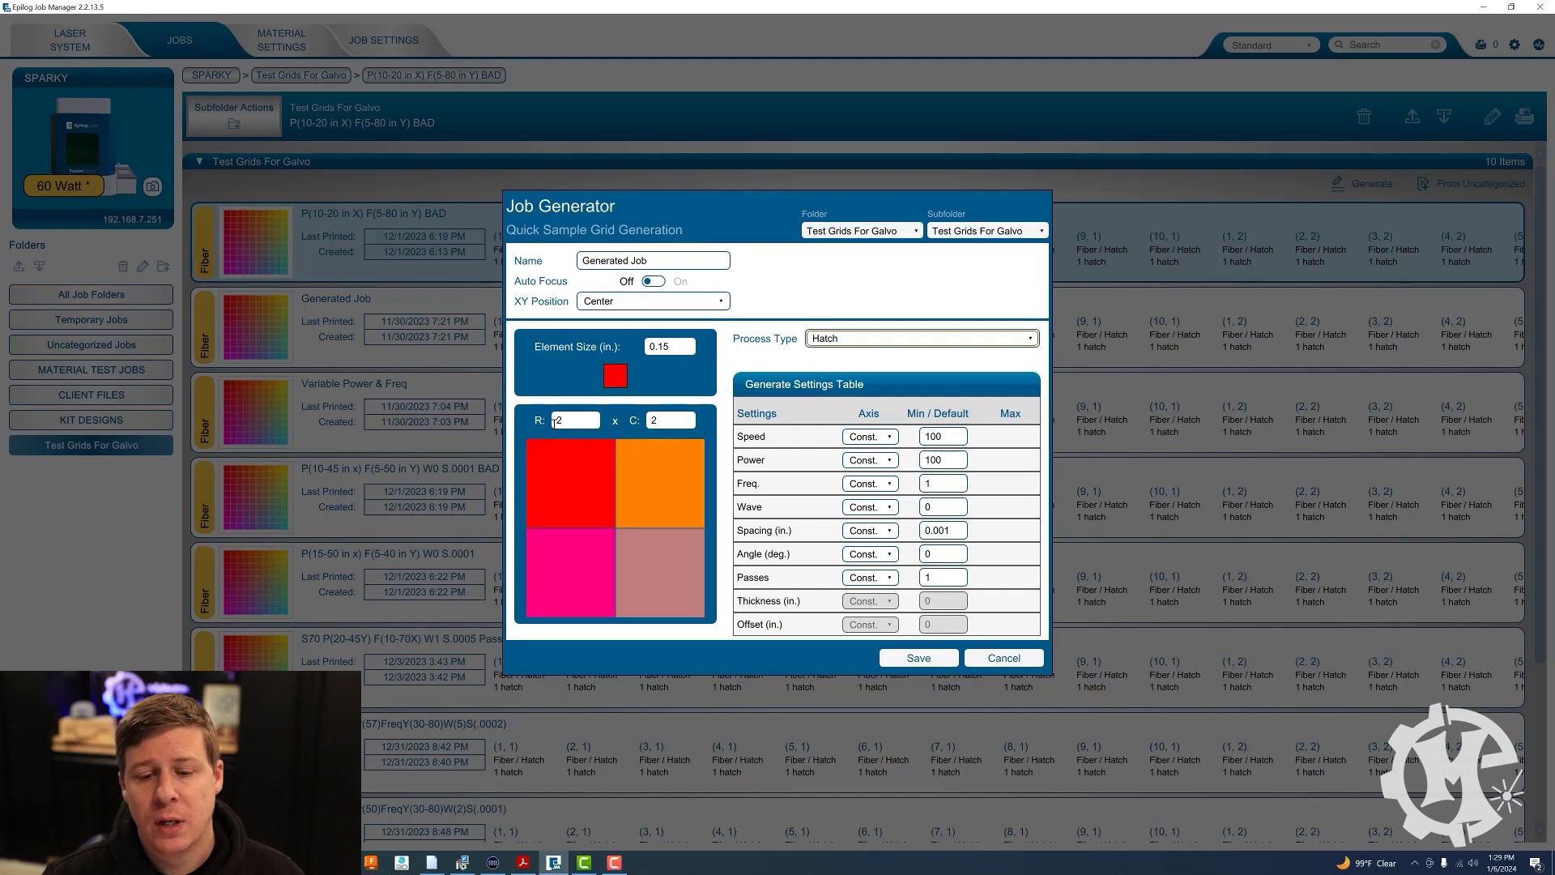
- Set the sample grid to 10 rows by 10 columns
left_click(552, 421)
key("BackSpace")
type("10")
key("Tab")
type("10")
key("Tab")
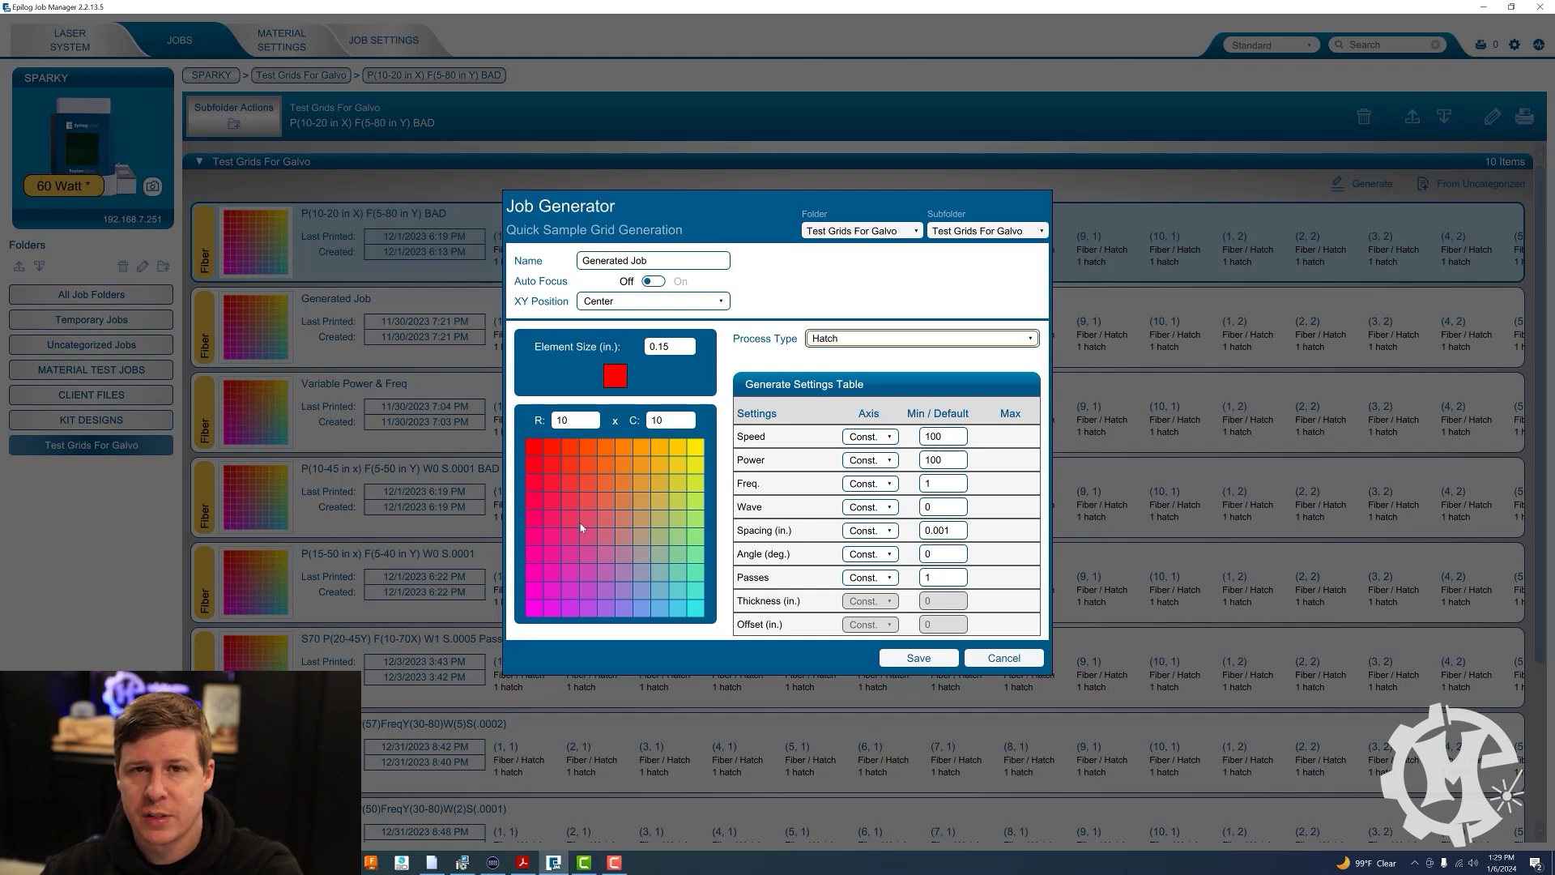
- Use Center as the grid's XY position and set the constant speed to 33
left_click(630, 300)
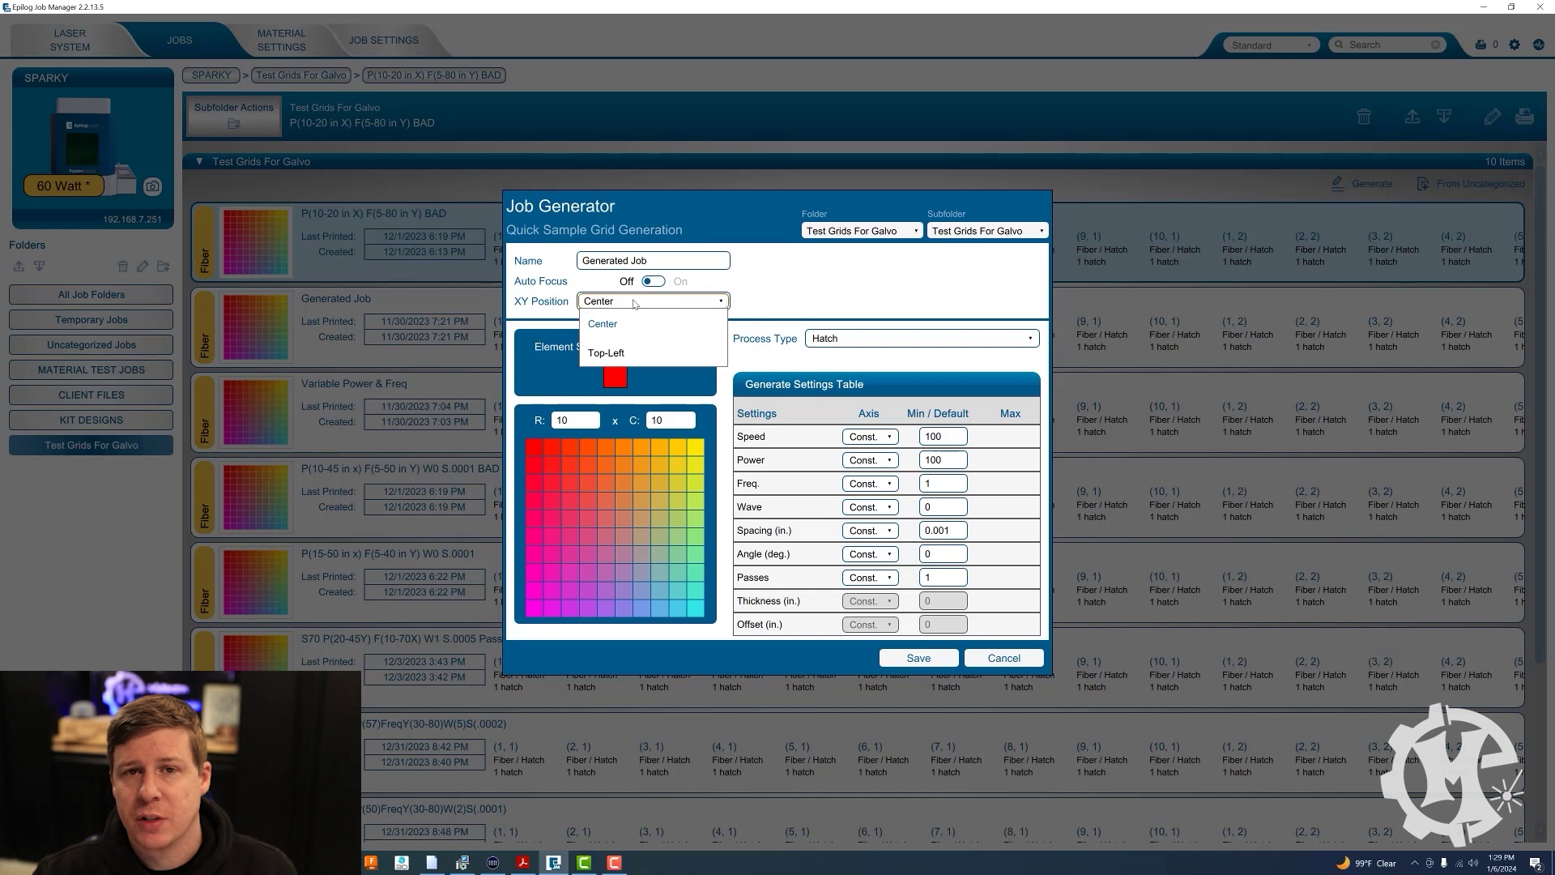
left_click(640, 303)
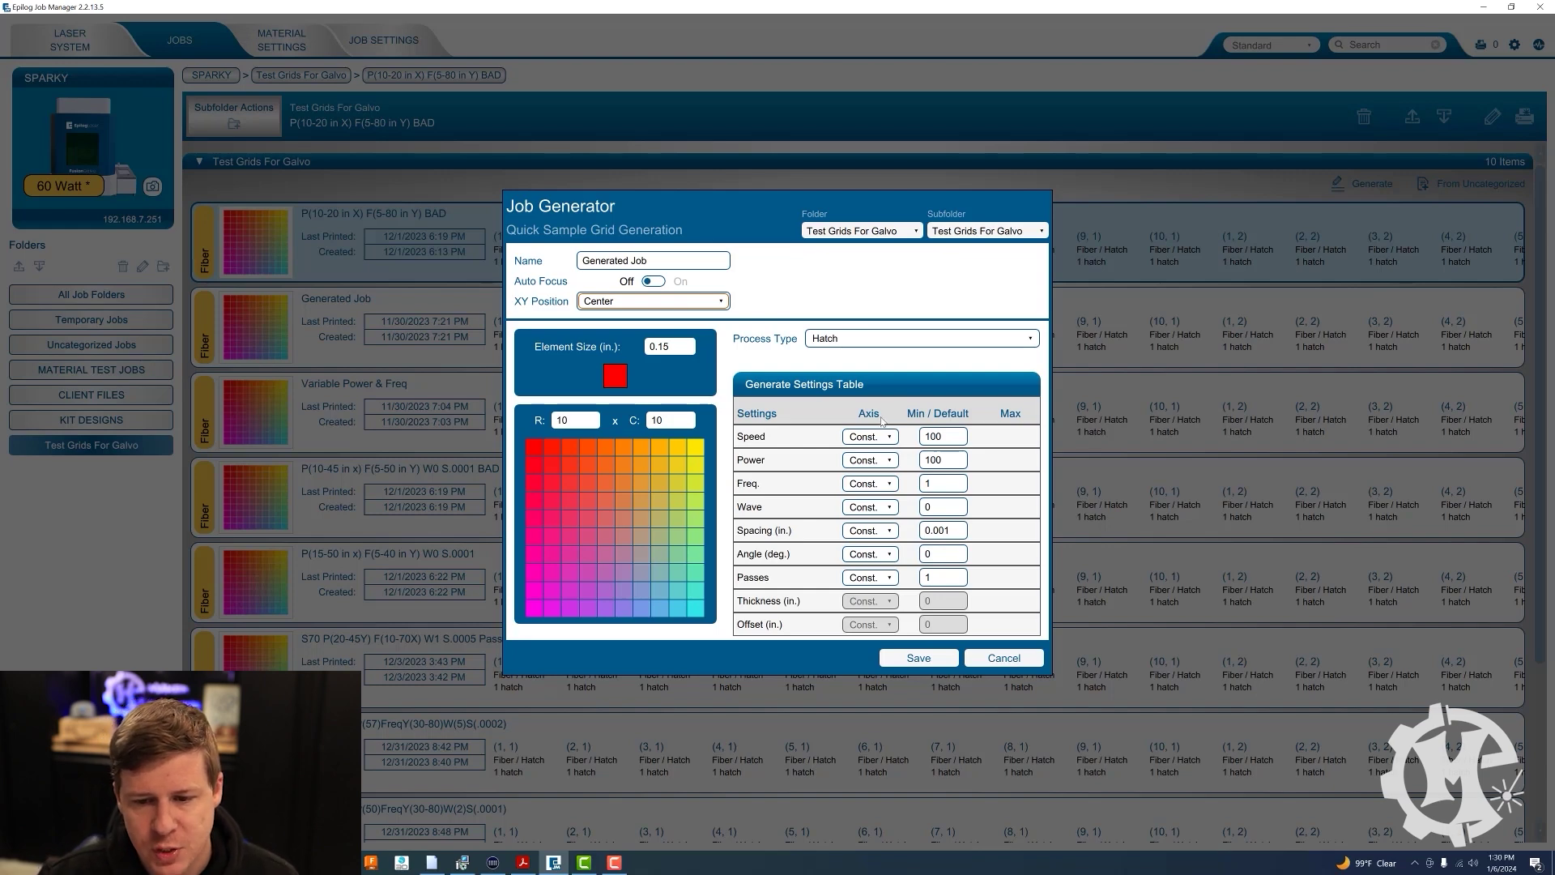
left_click(944, 438)
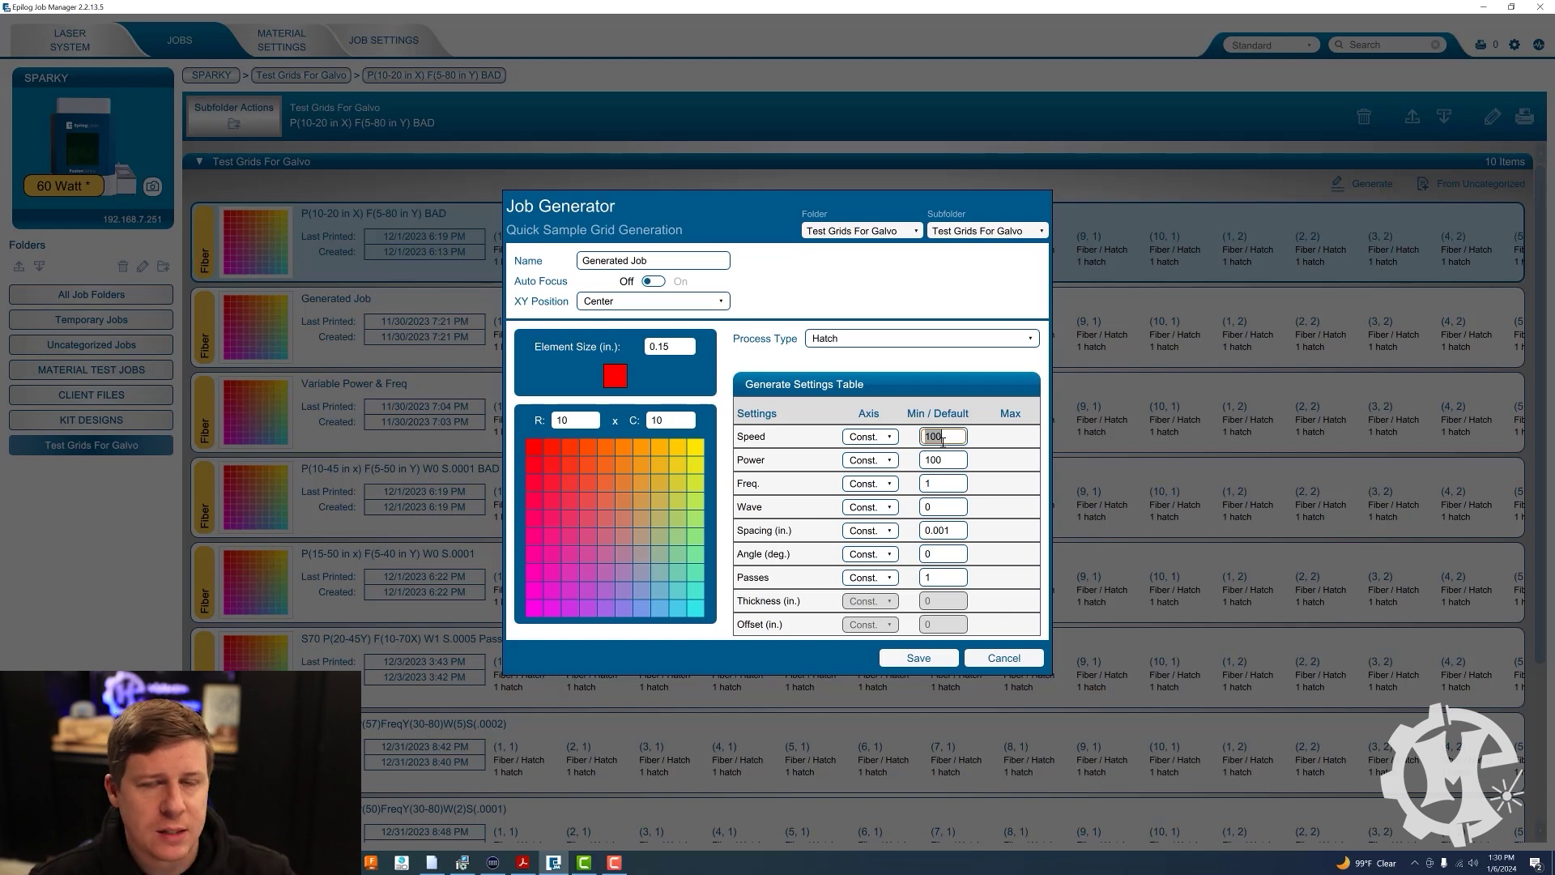
type("33")
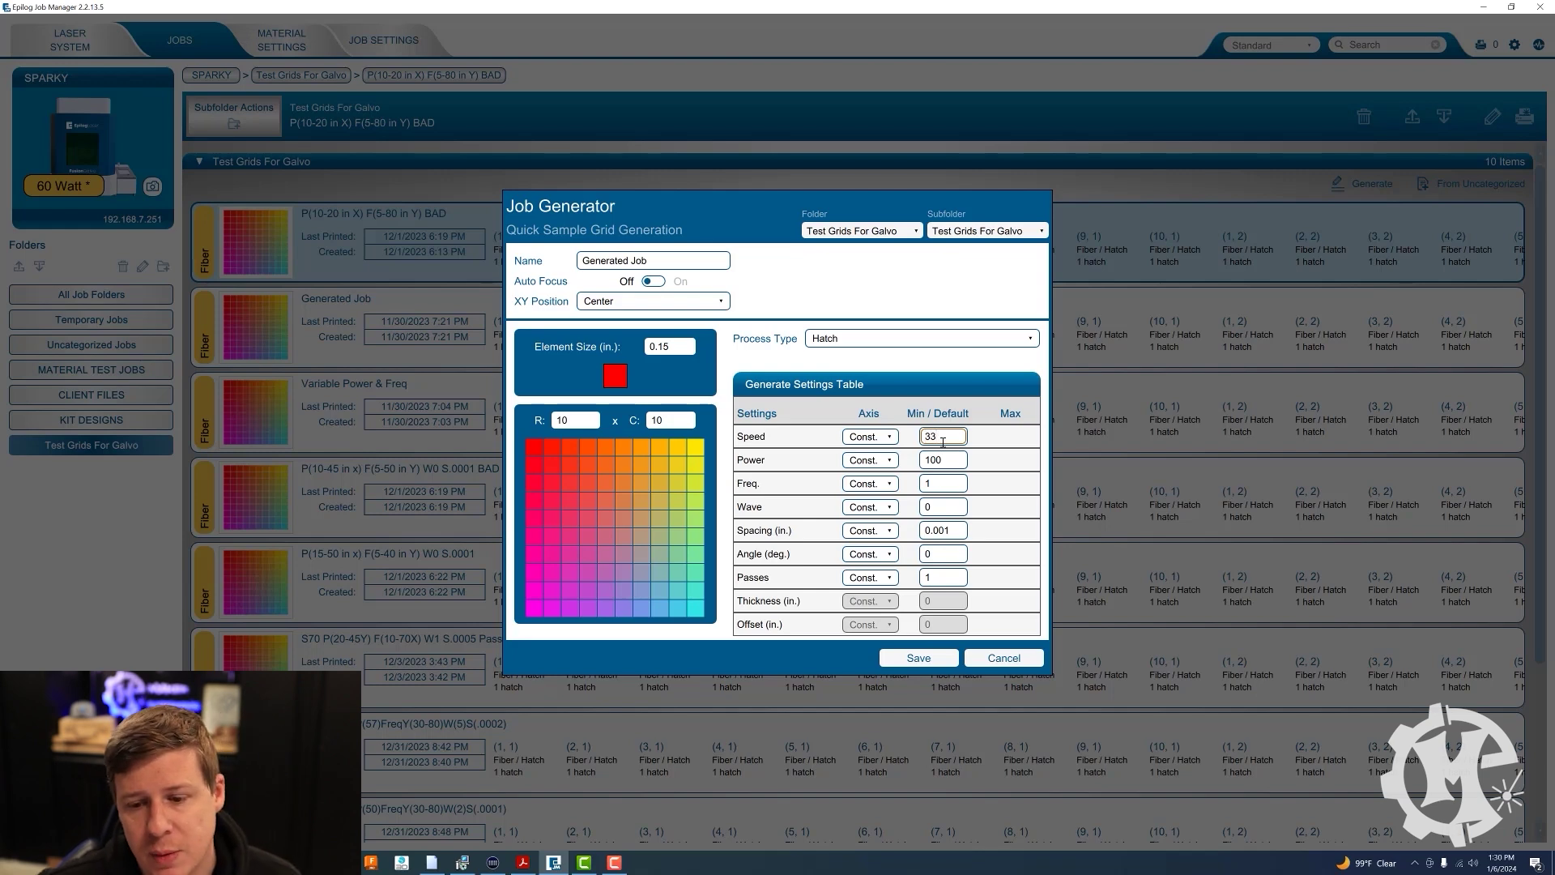
- Vary the power along the X axis from a minimum of 15 to a maximum of 50
left_click(888, 464)
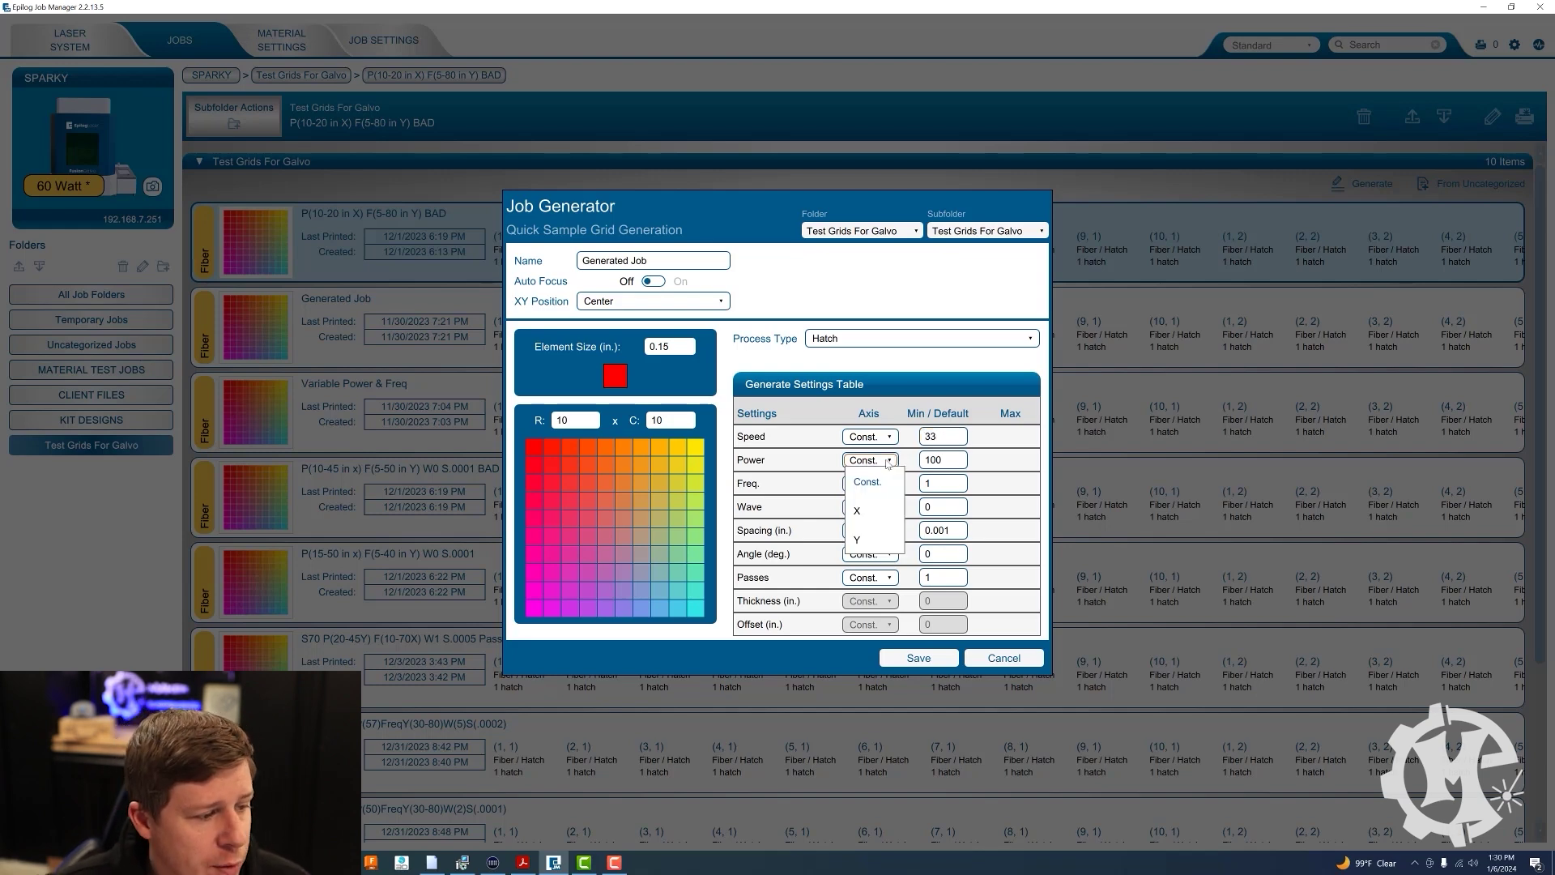
left_click(859, 511)
double_click(946, 459)
type("15")
key("Tab")
type("50")
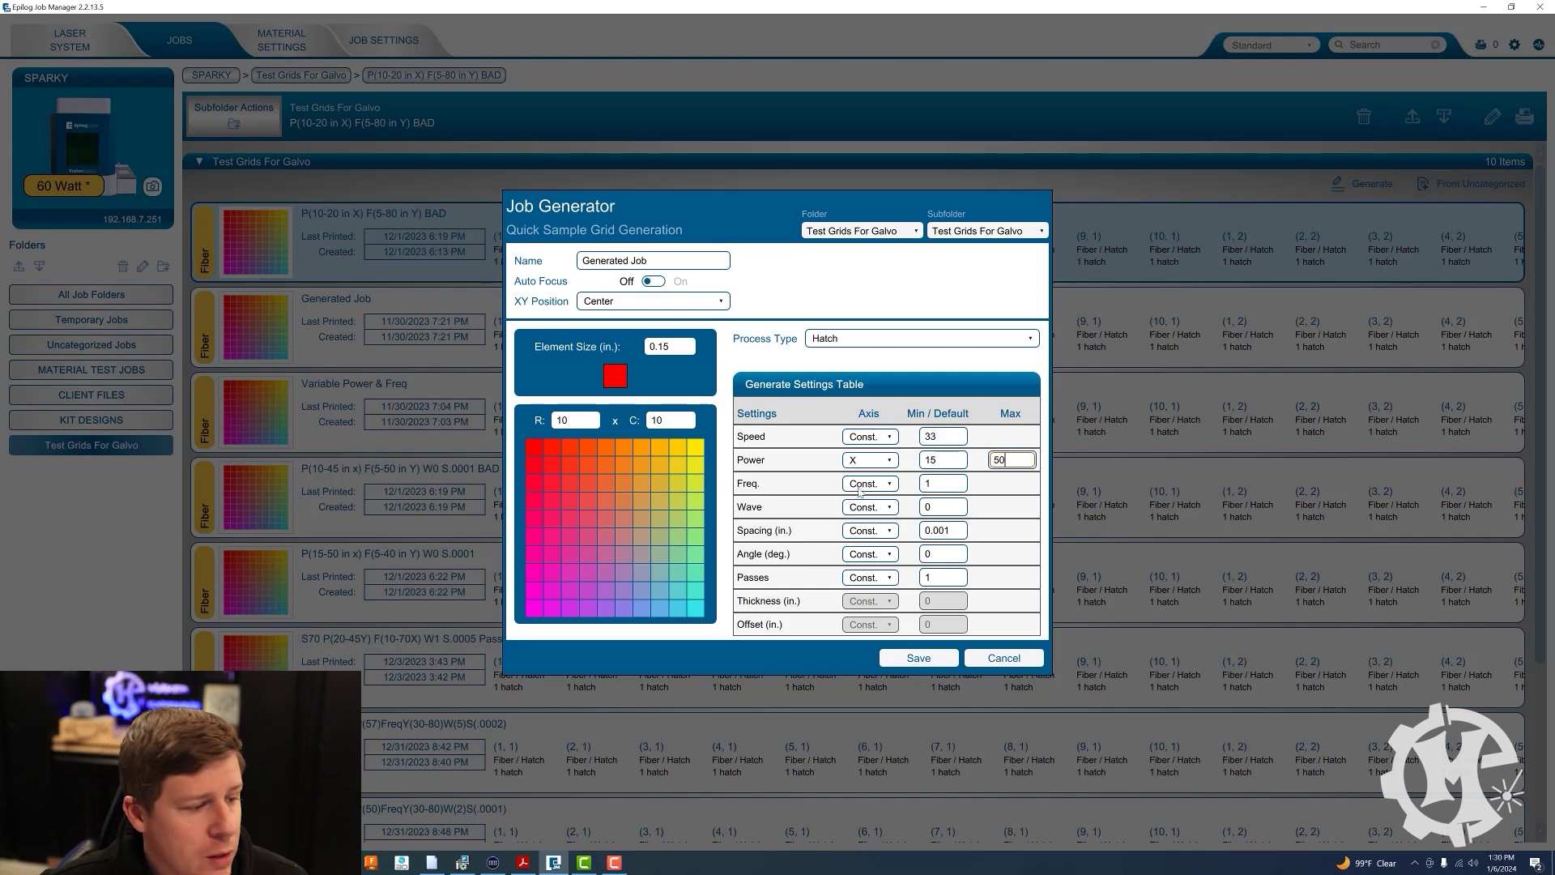
- Vary the frequency along the Y axis from a minimum of 5 to a maximum of 30
left_click(862, 484)
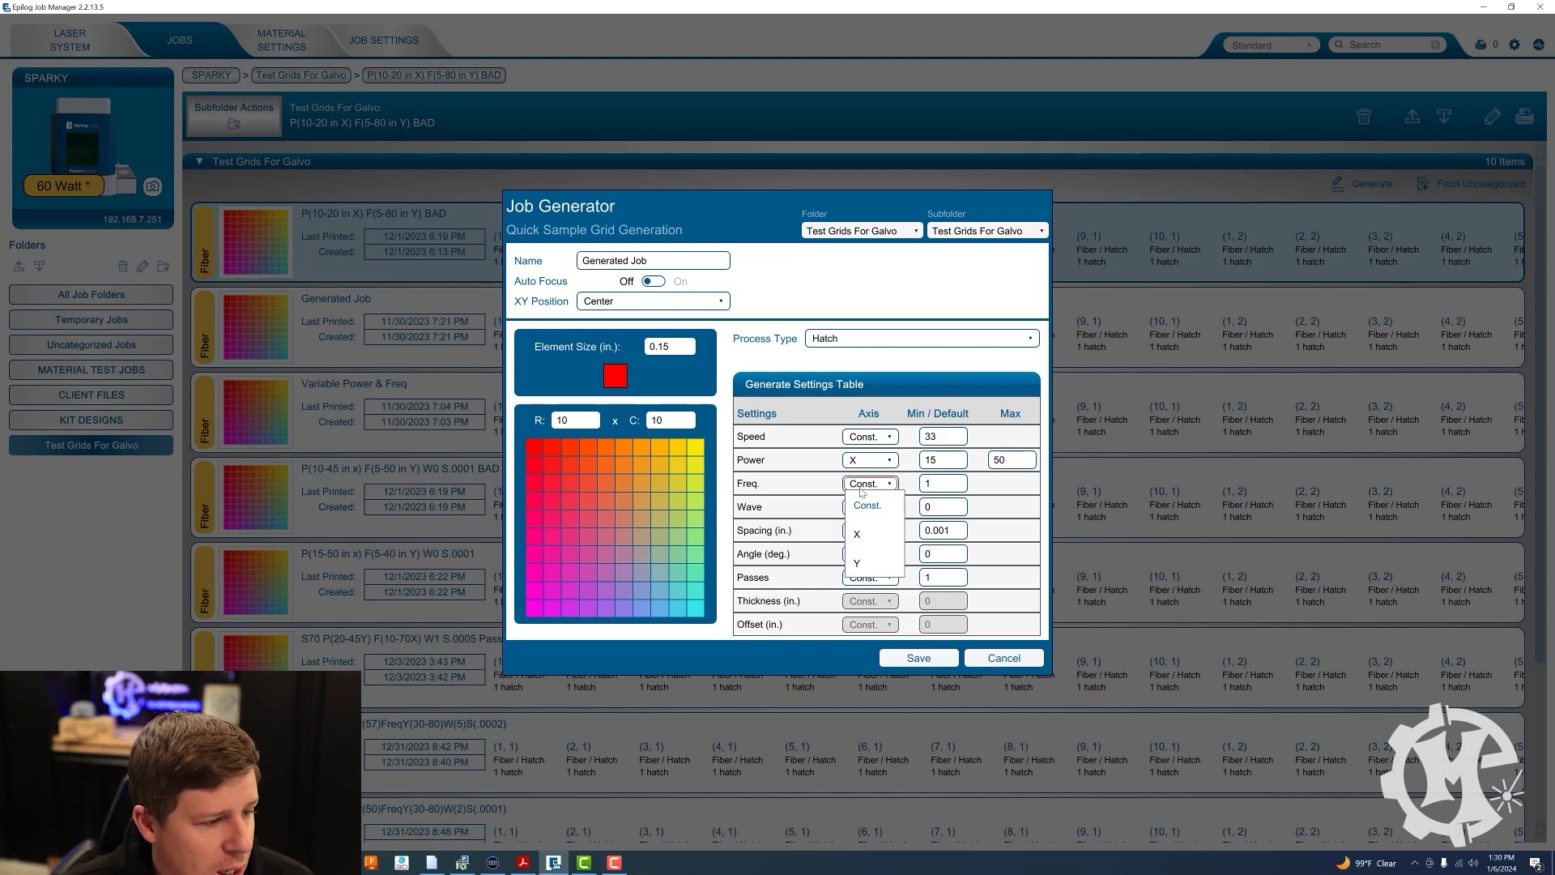
left_click(868, 554)
double_click(939, 483)
type("5")
key("Tab")
type("30")
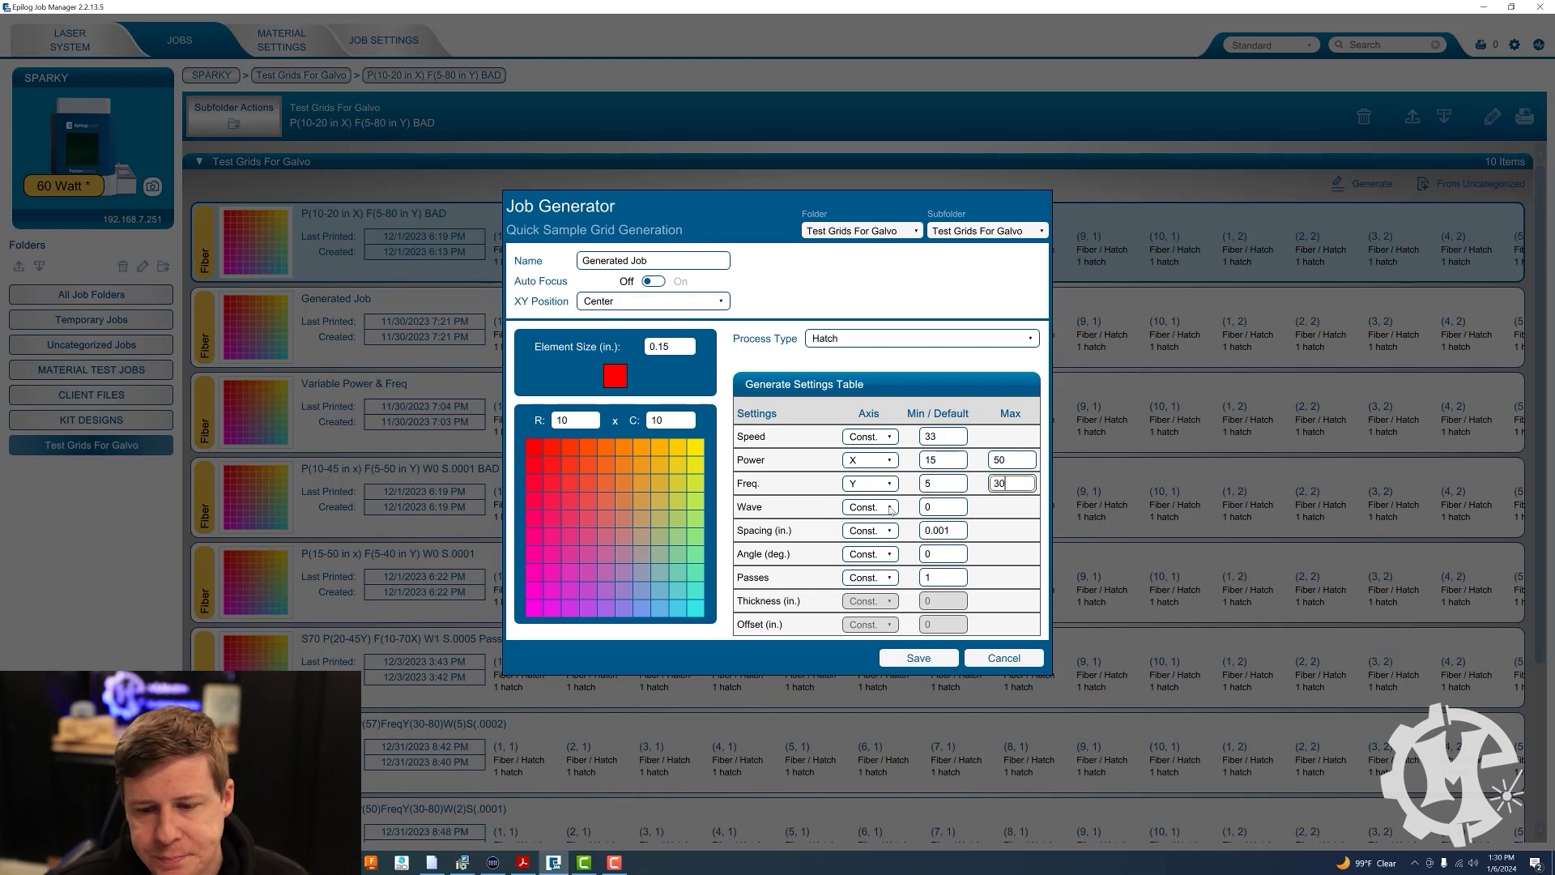
- Set the constant wave value to 2 and the hatch spacing to .0001 in
double_click(942, 508)
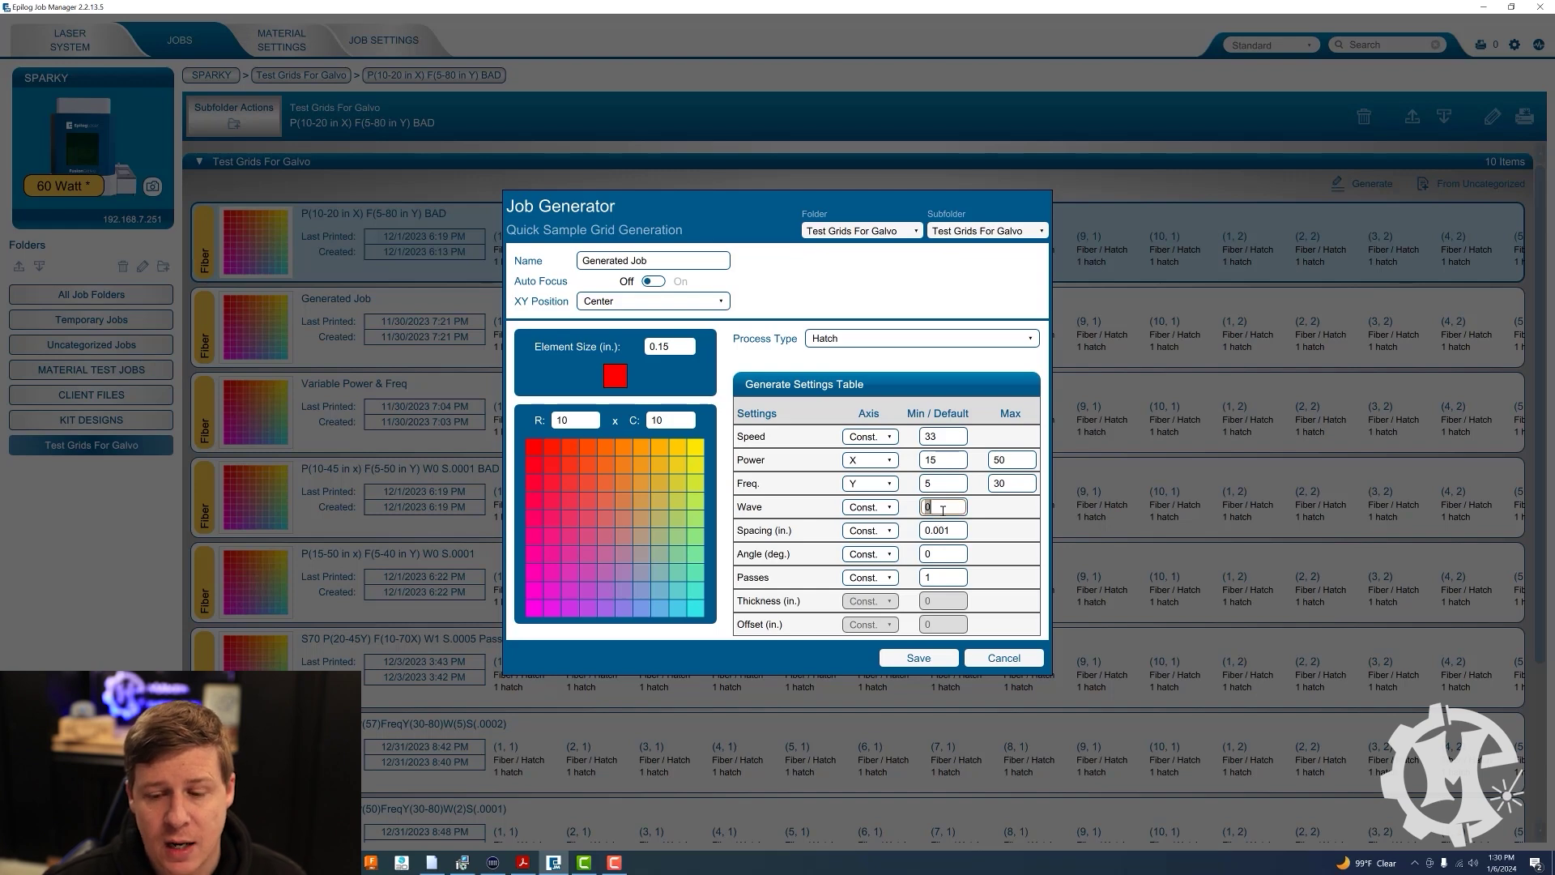
type("2")
left_click(942, 530)
type("0")
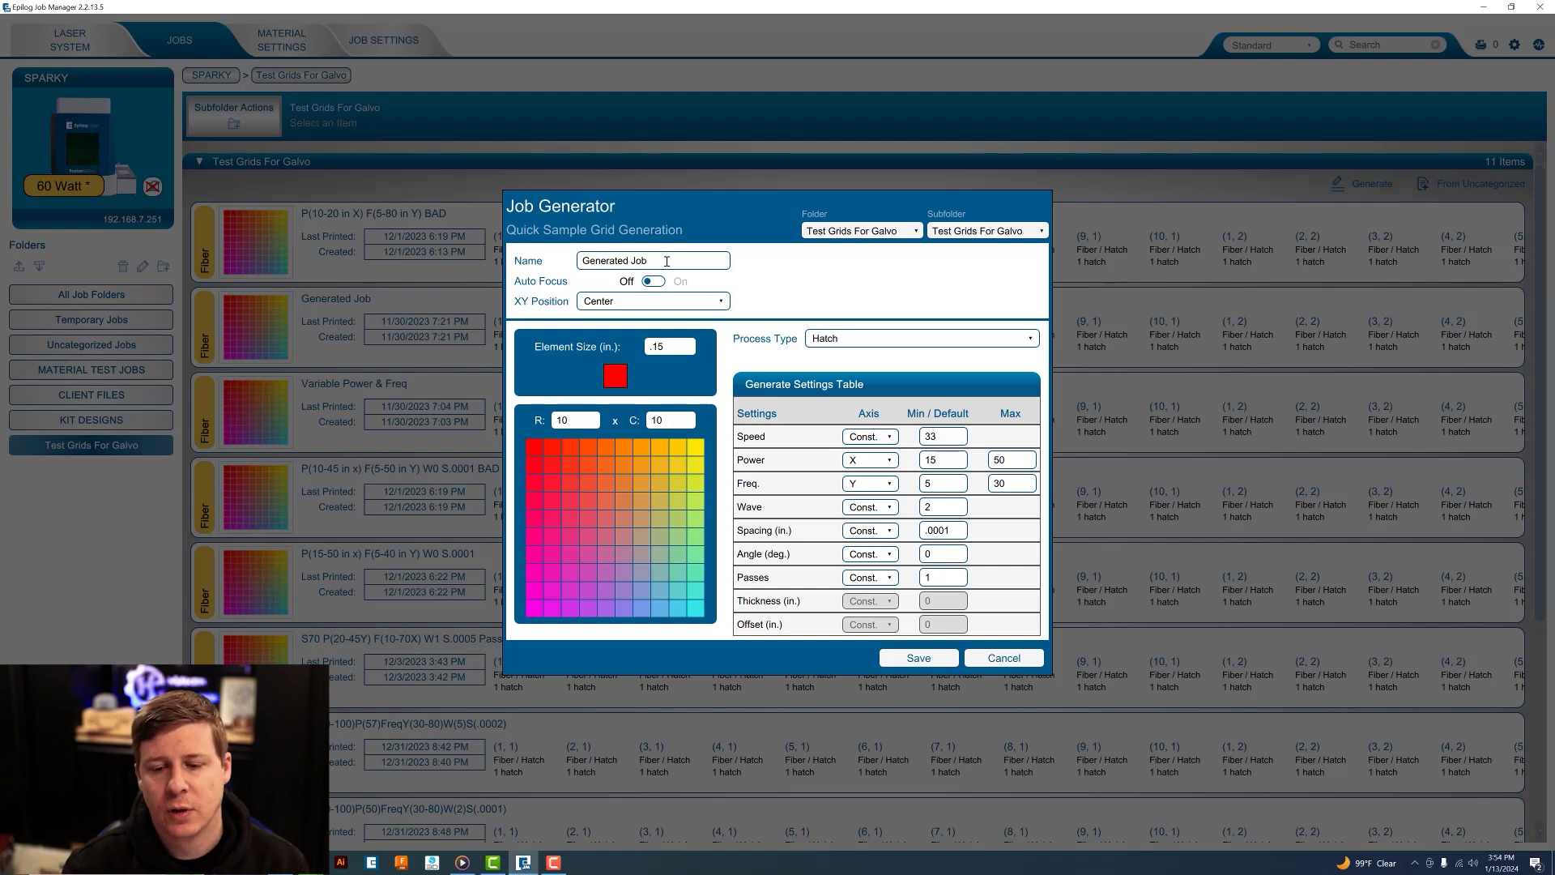
- Name the job after its settings as S(33)PX(15-50)FY(5-30)W2S(.0001)
triple_click(666, 260)
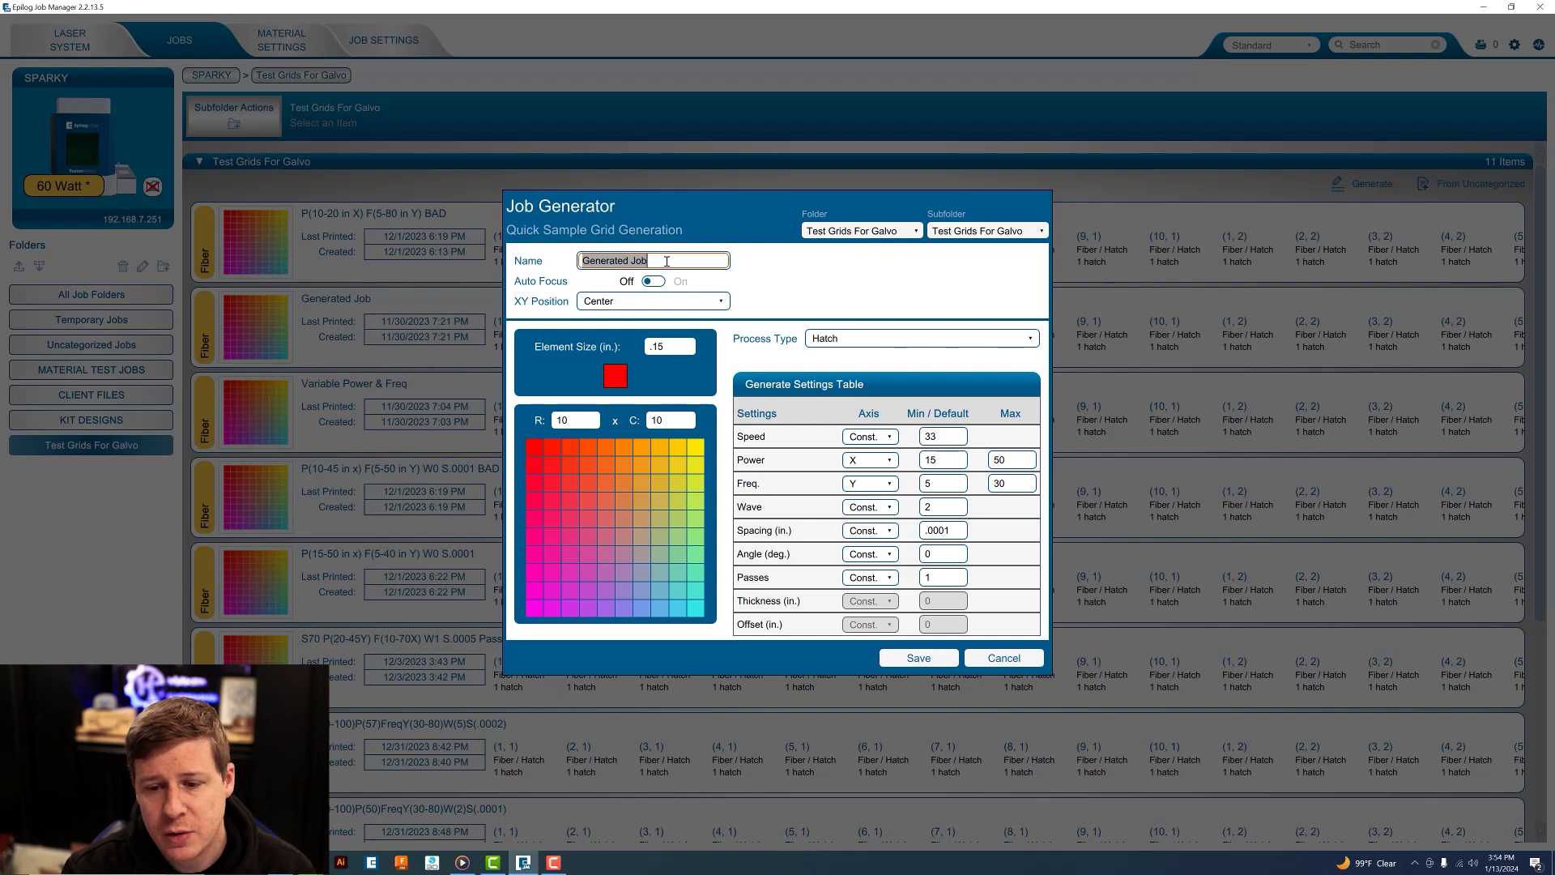
type("S")
type("(22")
key("BackSpace")
key("BackSpace")
type("33")
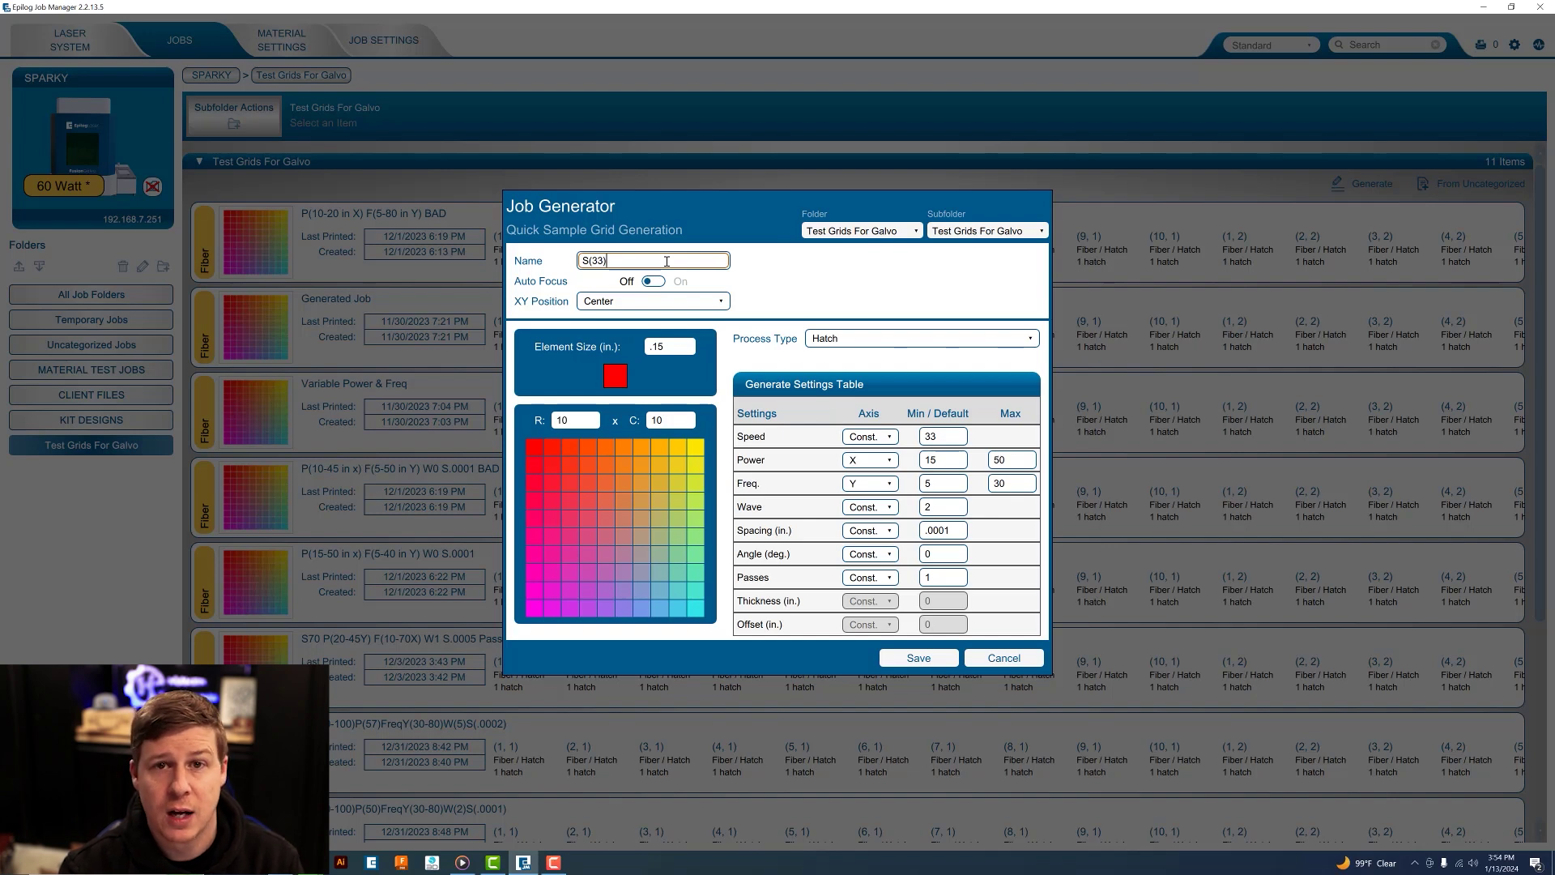
type(")PX")
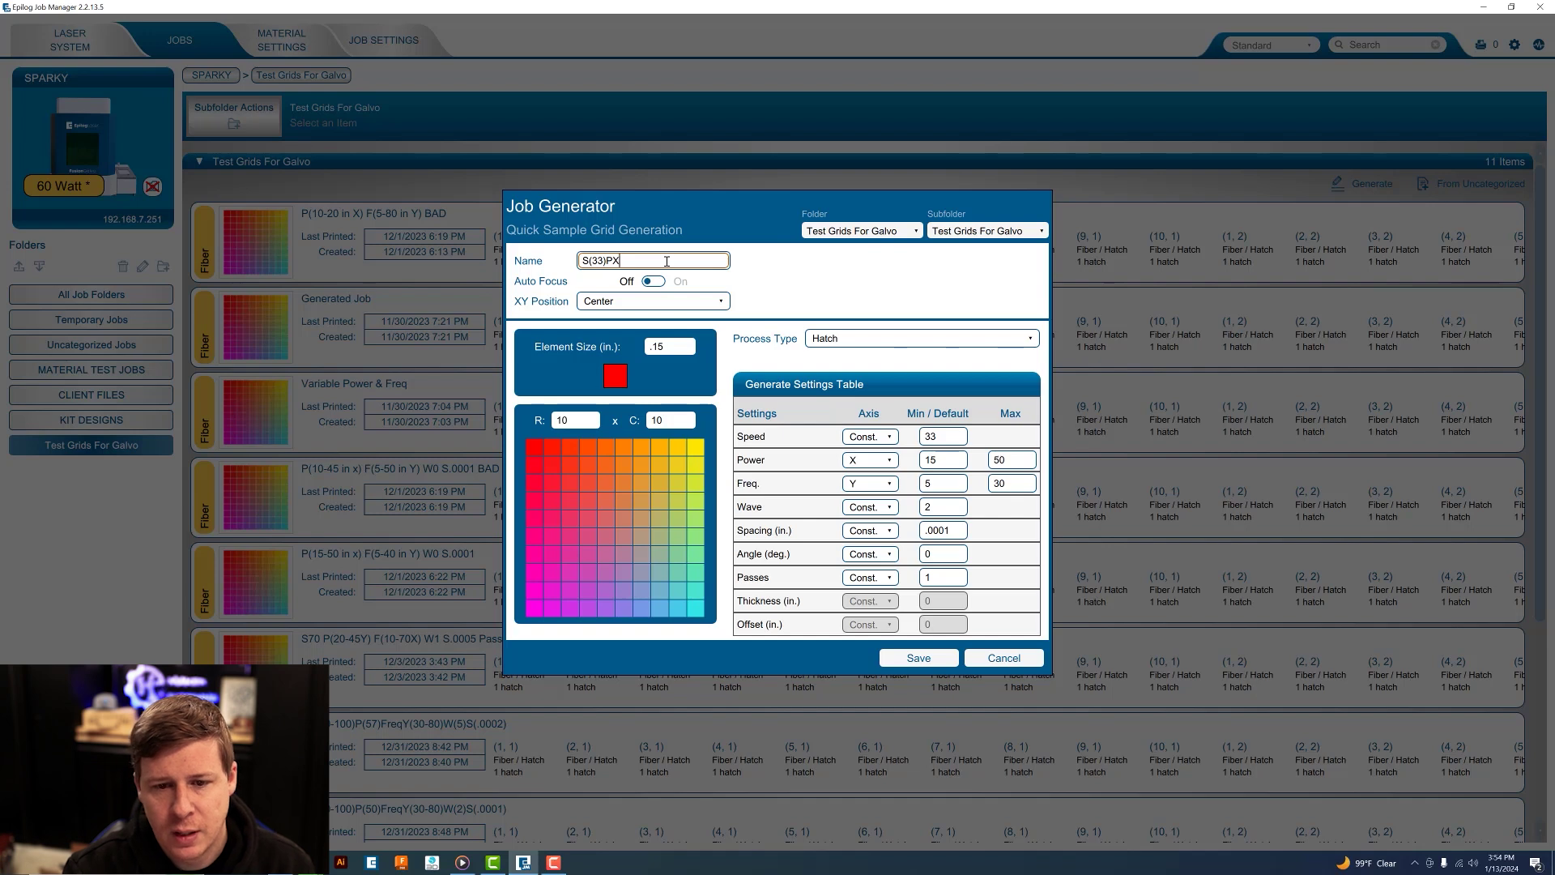
type("(15-50")
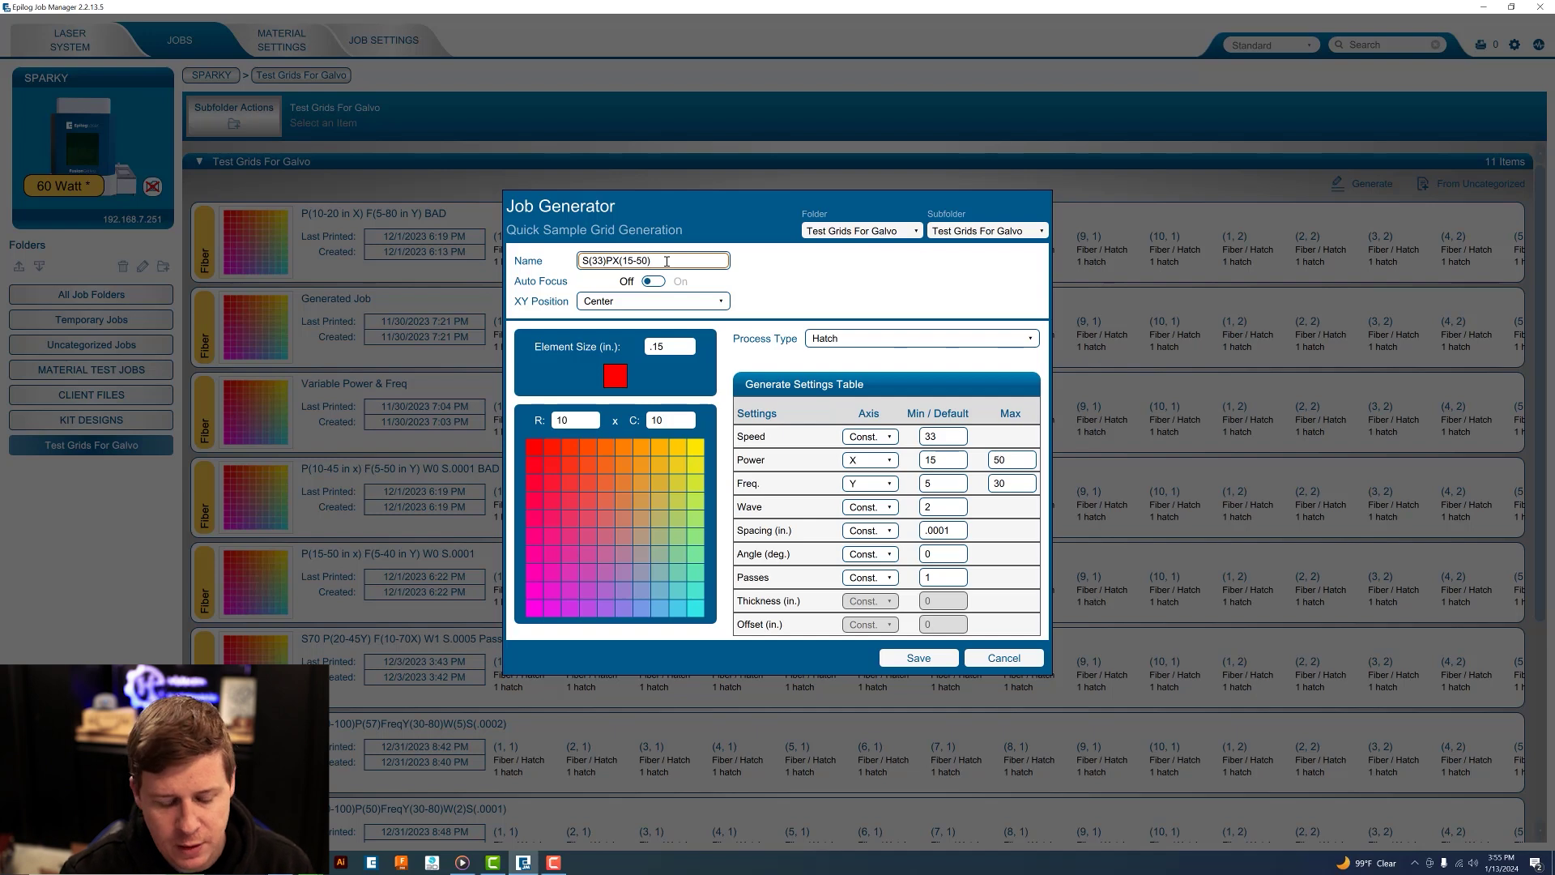
type("FY")
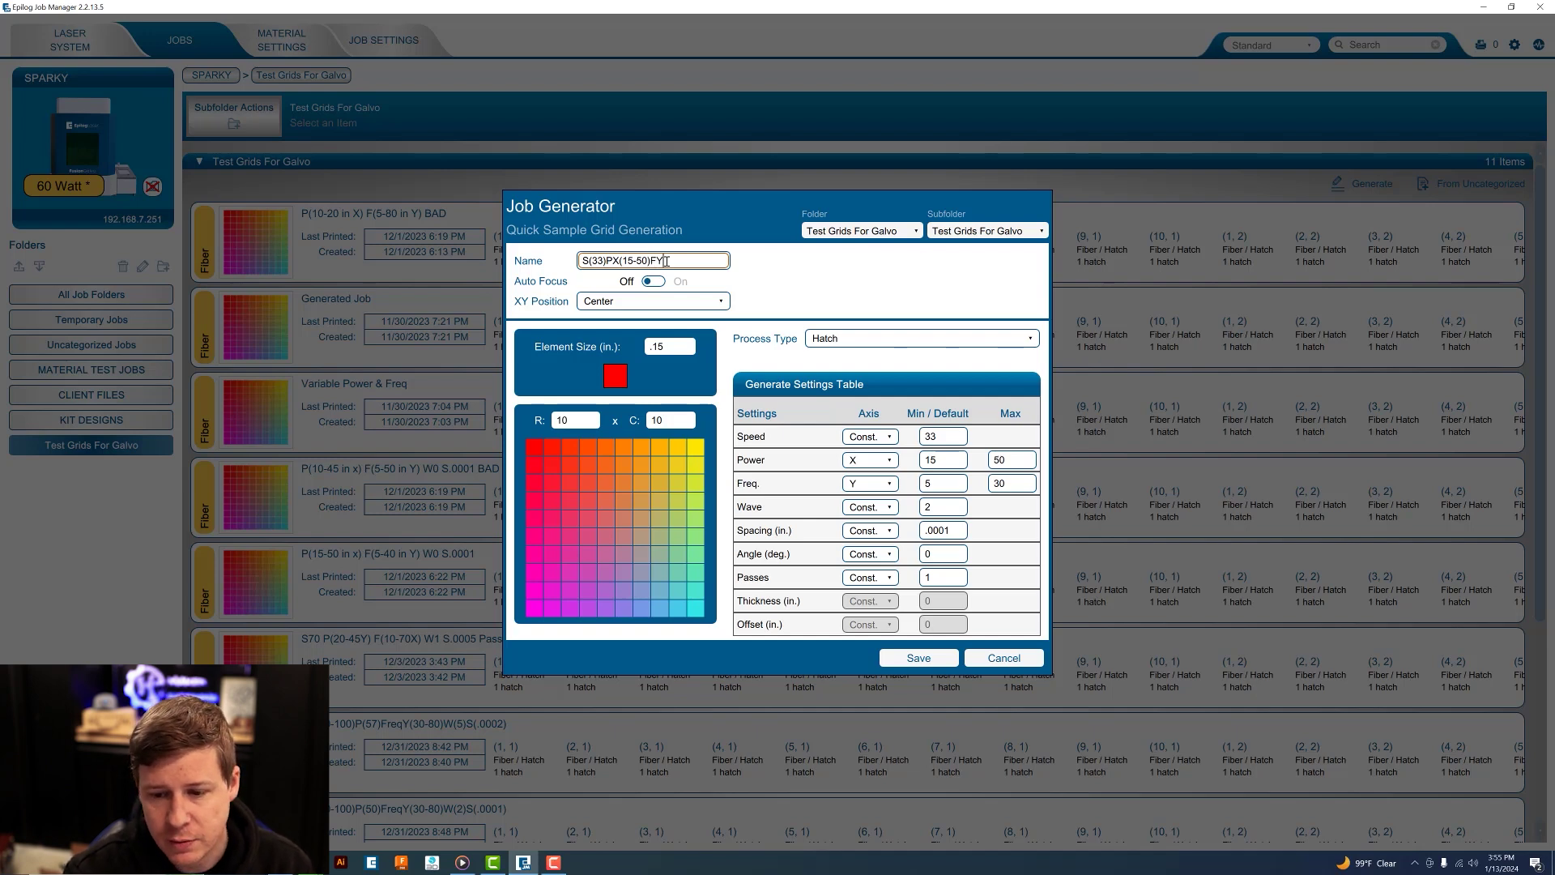
type("(5-30")
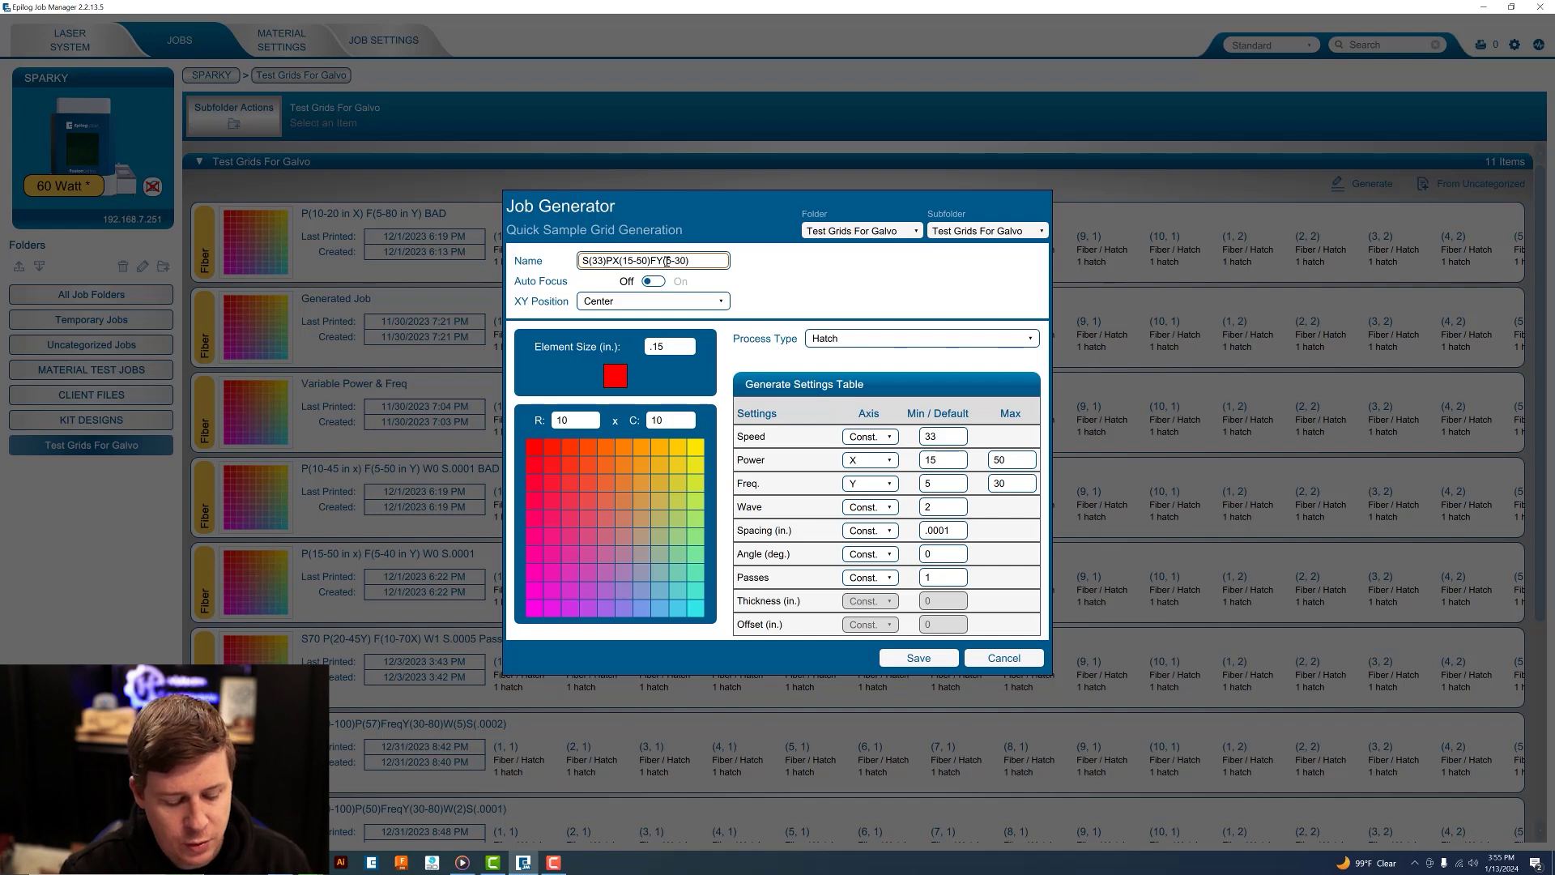
type(")W2")
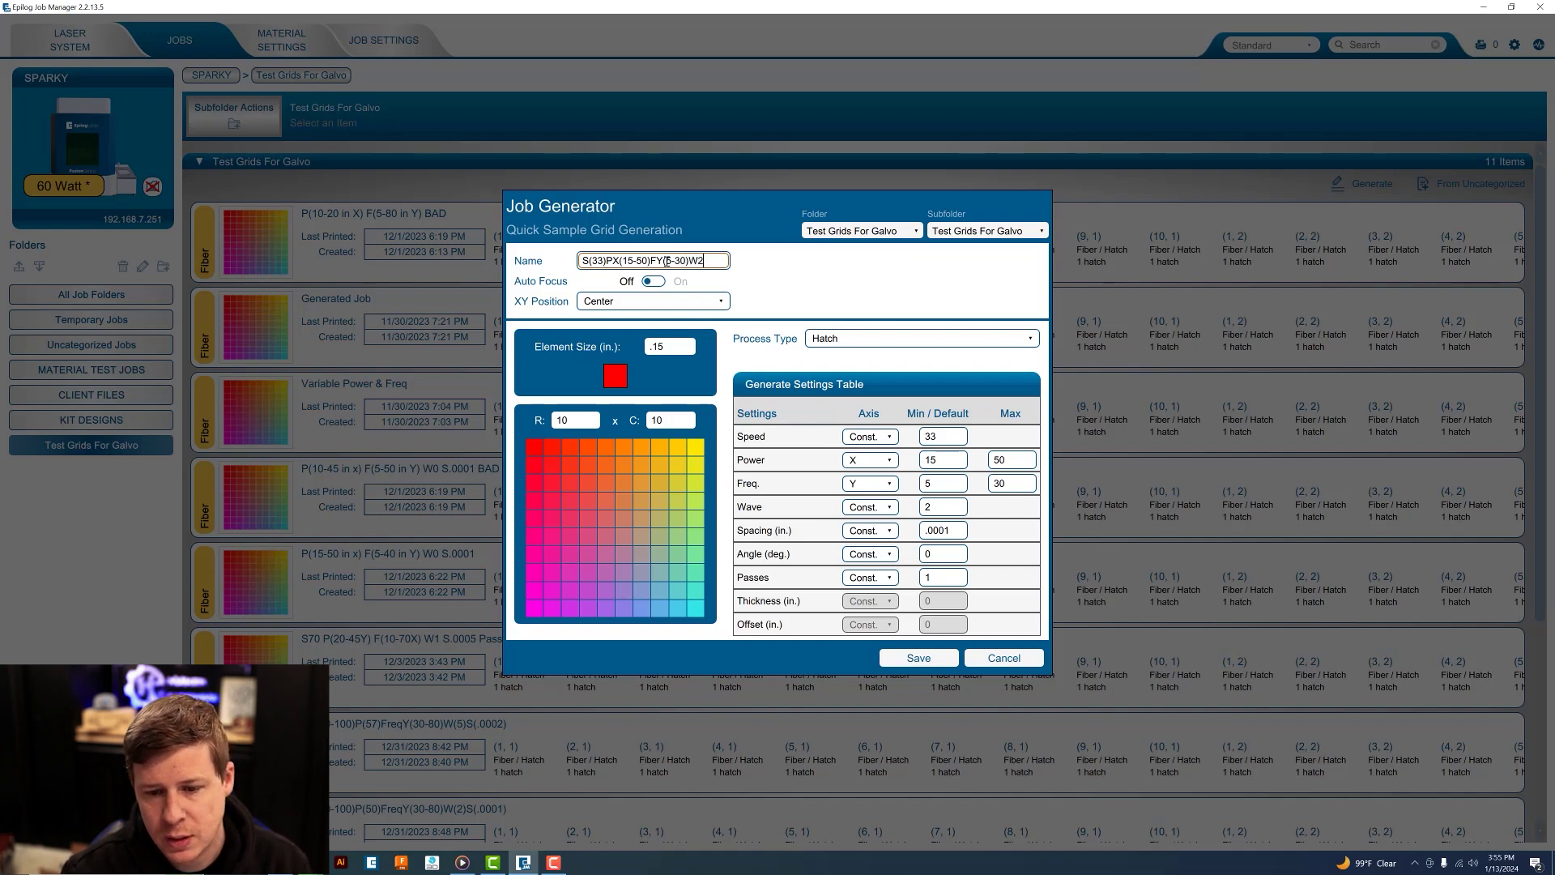
type("S")
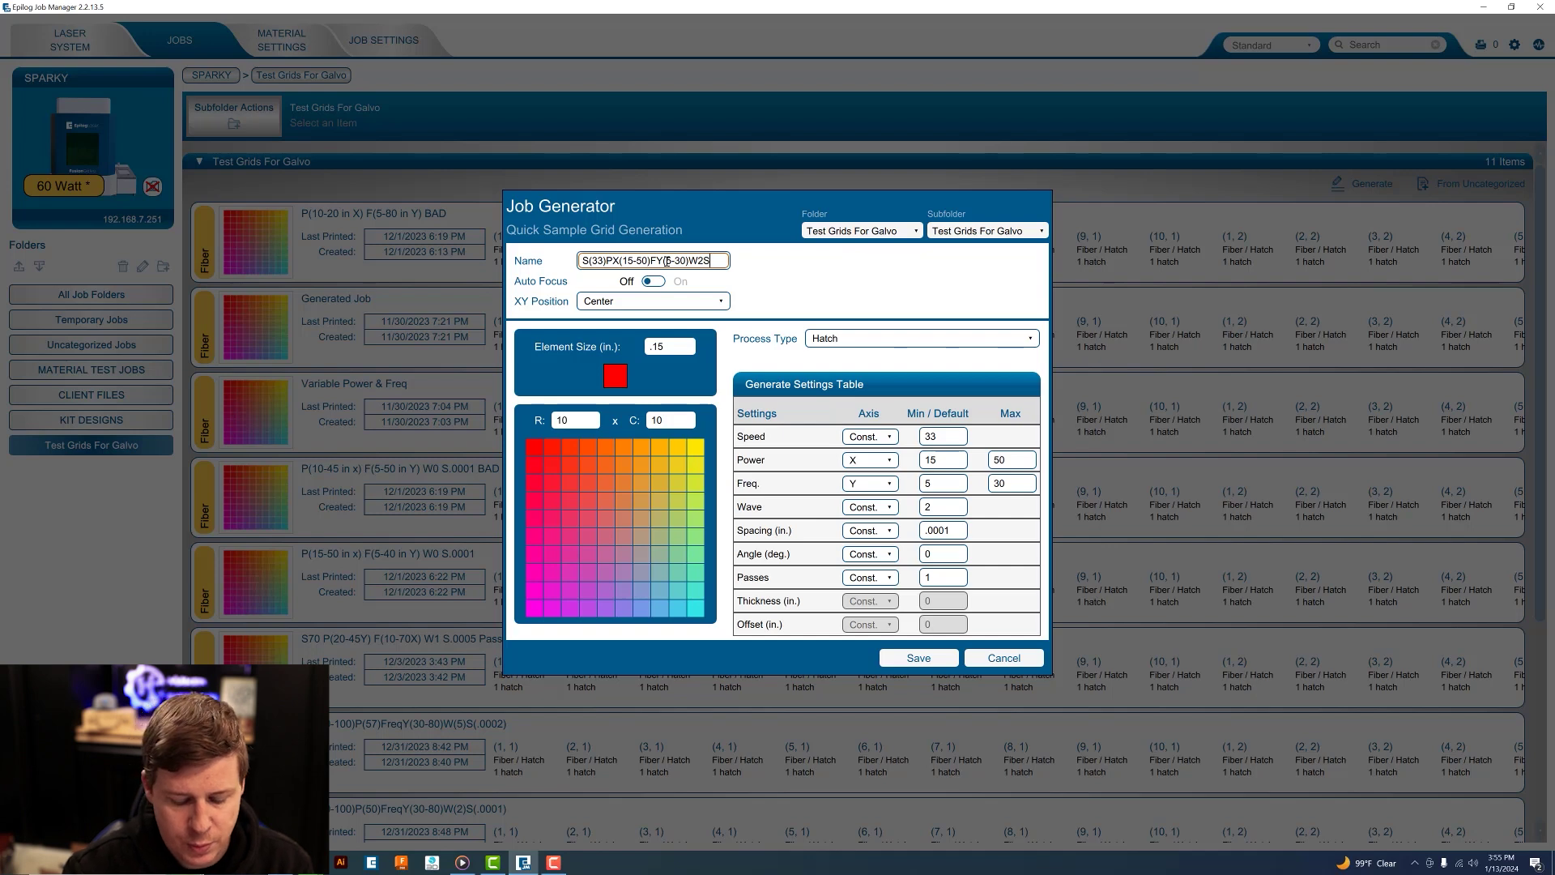
type("(.000")
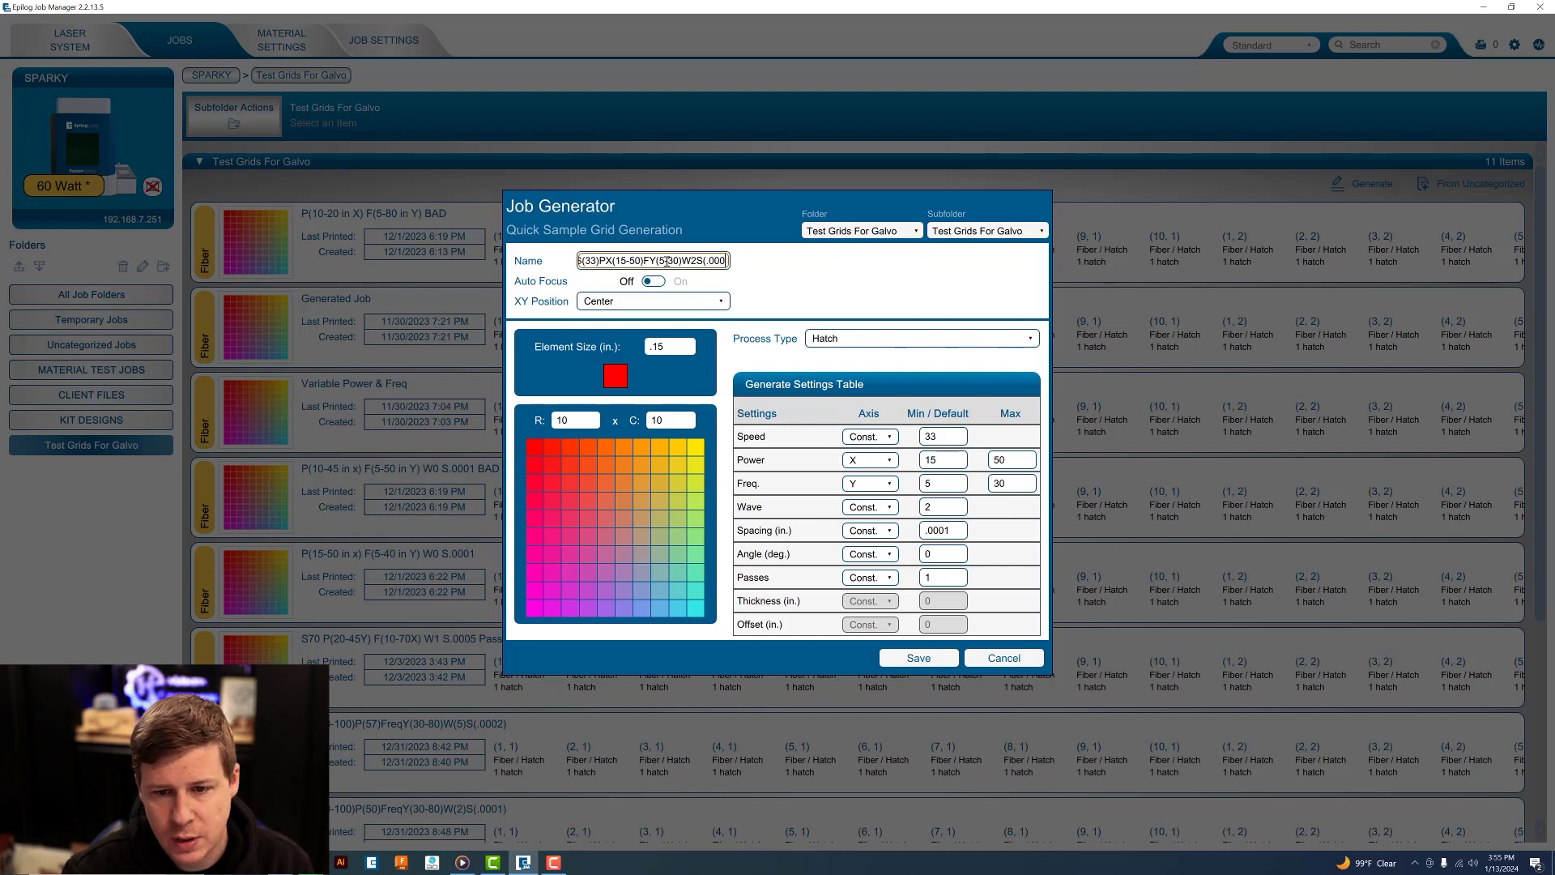
type("1)")
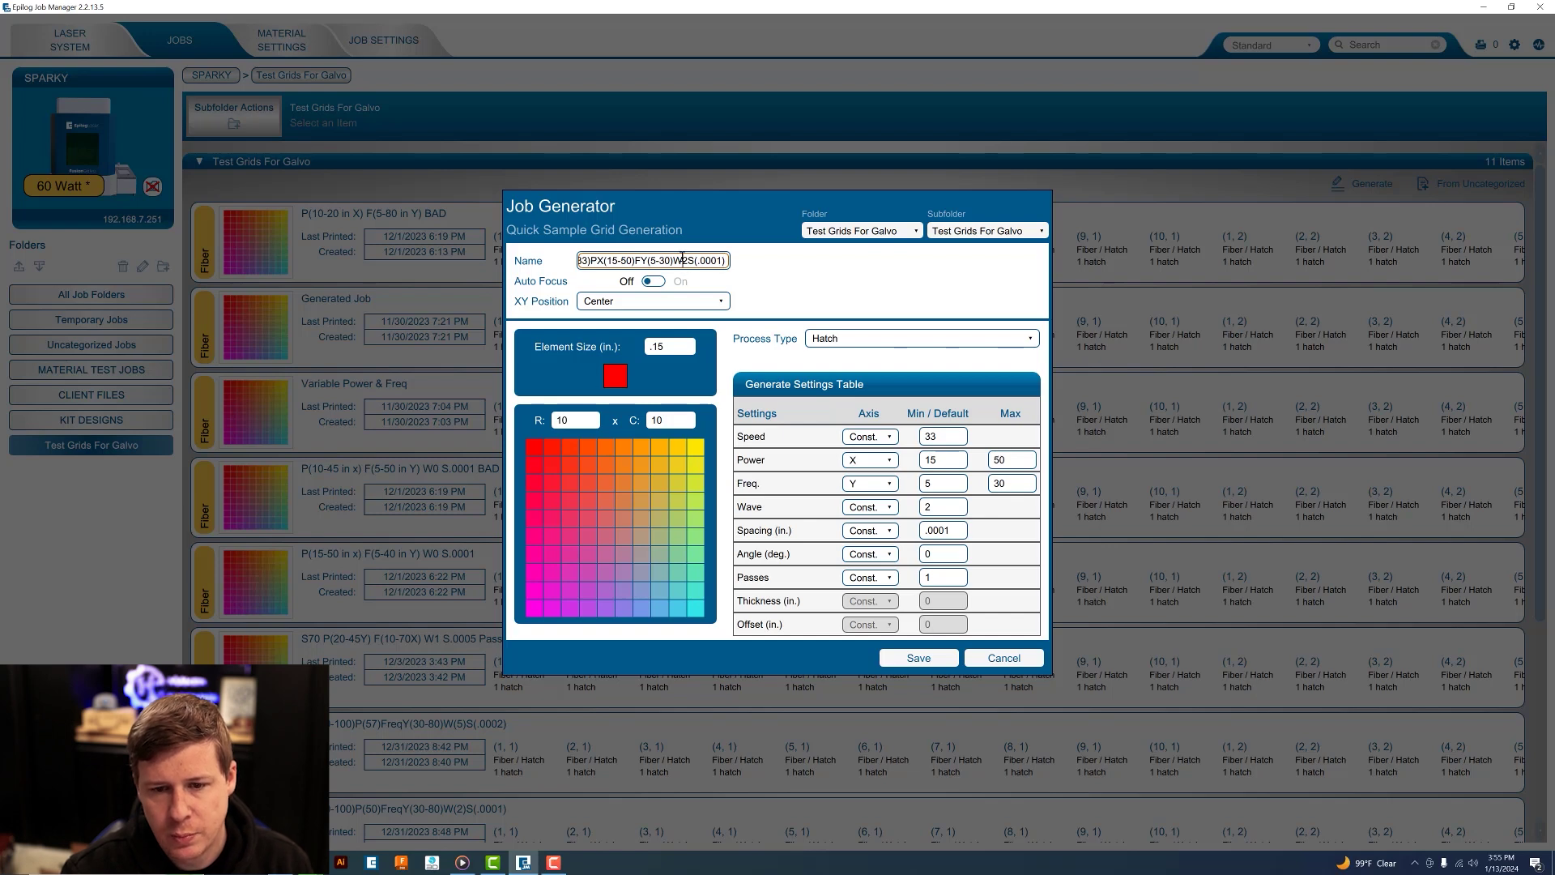
- Complete the job name as S(33)PX(15-50)FY(5-30)W(2)S(.0001)A(0)P(1) and save the generated job
left_click(682, 260)
type("(2)")
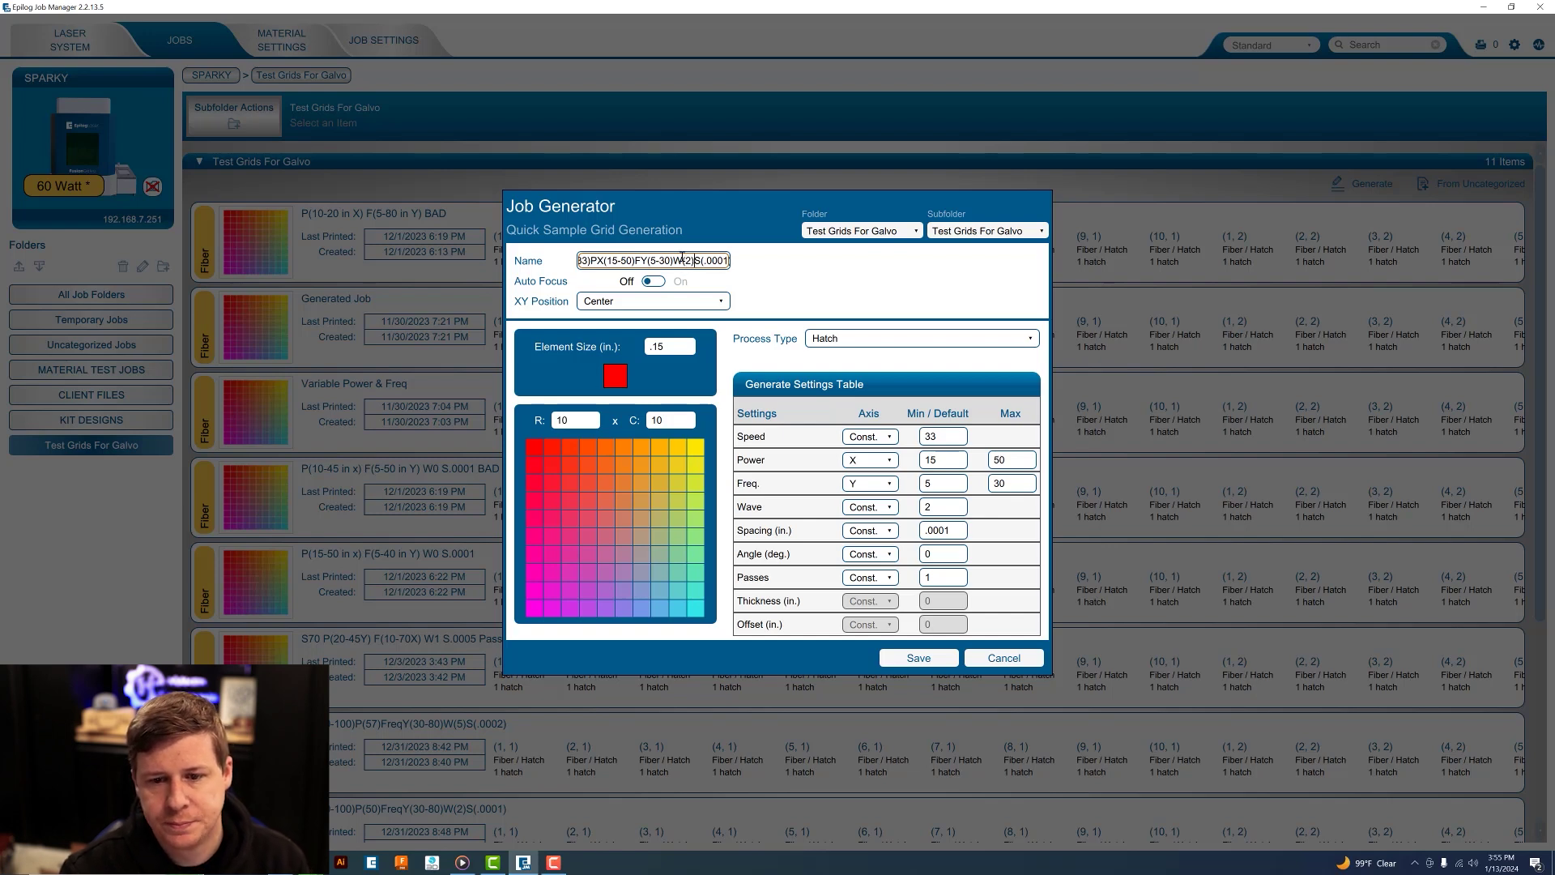
key("Right")
type(")")
left_click(724, 259)
type("A(0)P(1)")
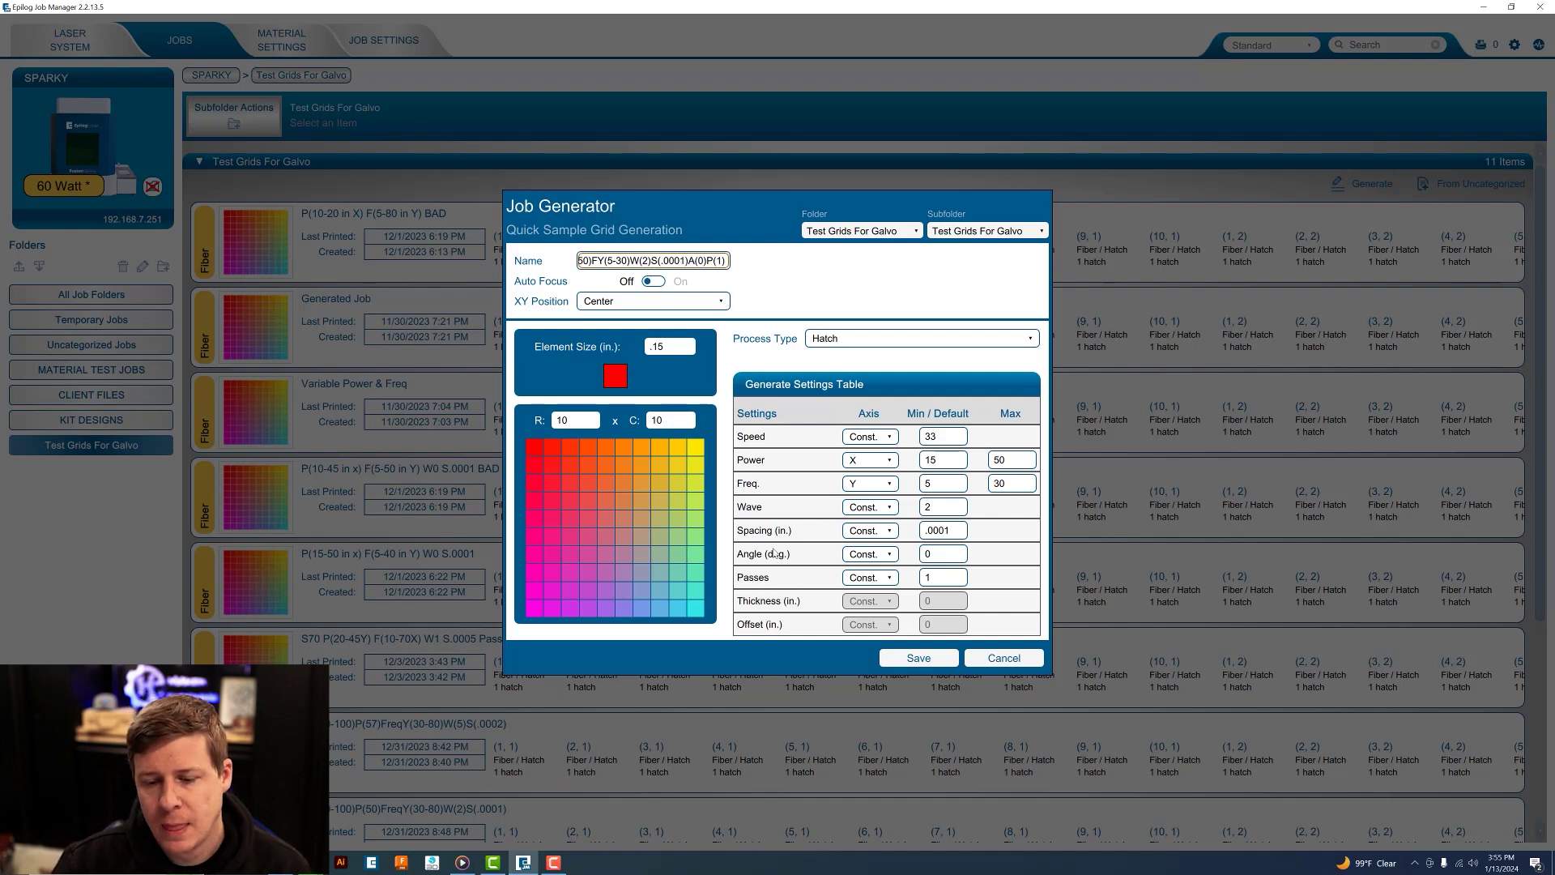
left_click(914, 659)
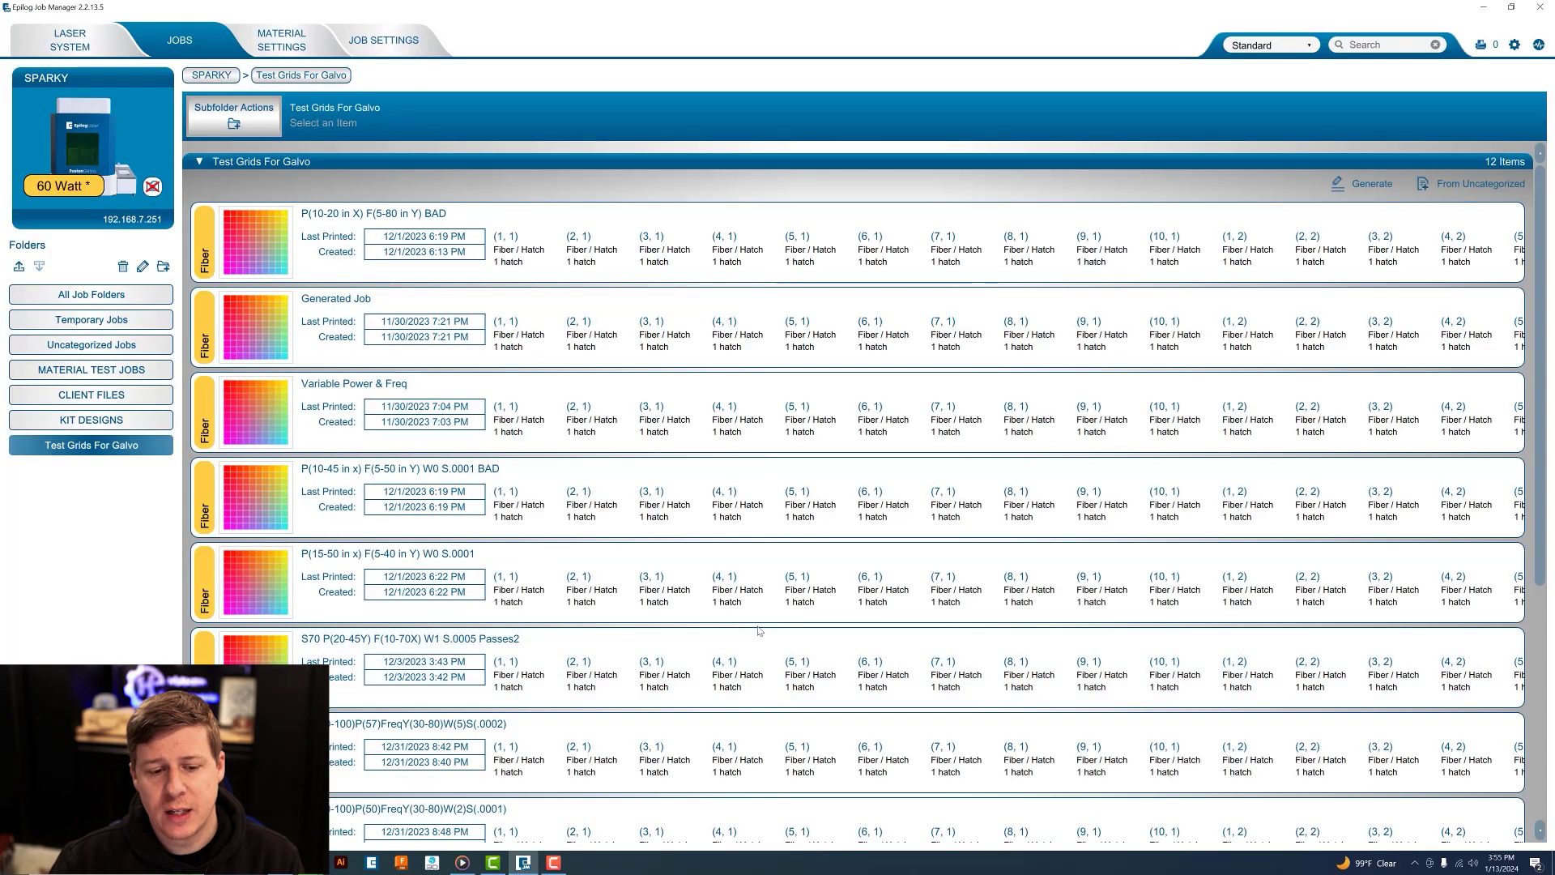
- Select the newly generated S(33)PX(15-50)FY(5-30)W(2)S(.0001)A(0)P(1) job at the end of the job list
scroll(759, 631, "down", 2)
scroll(758, 631, "down", 3)
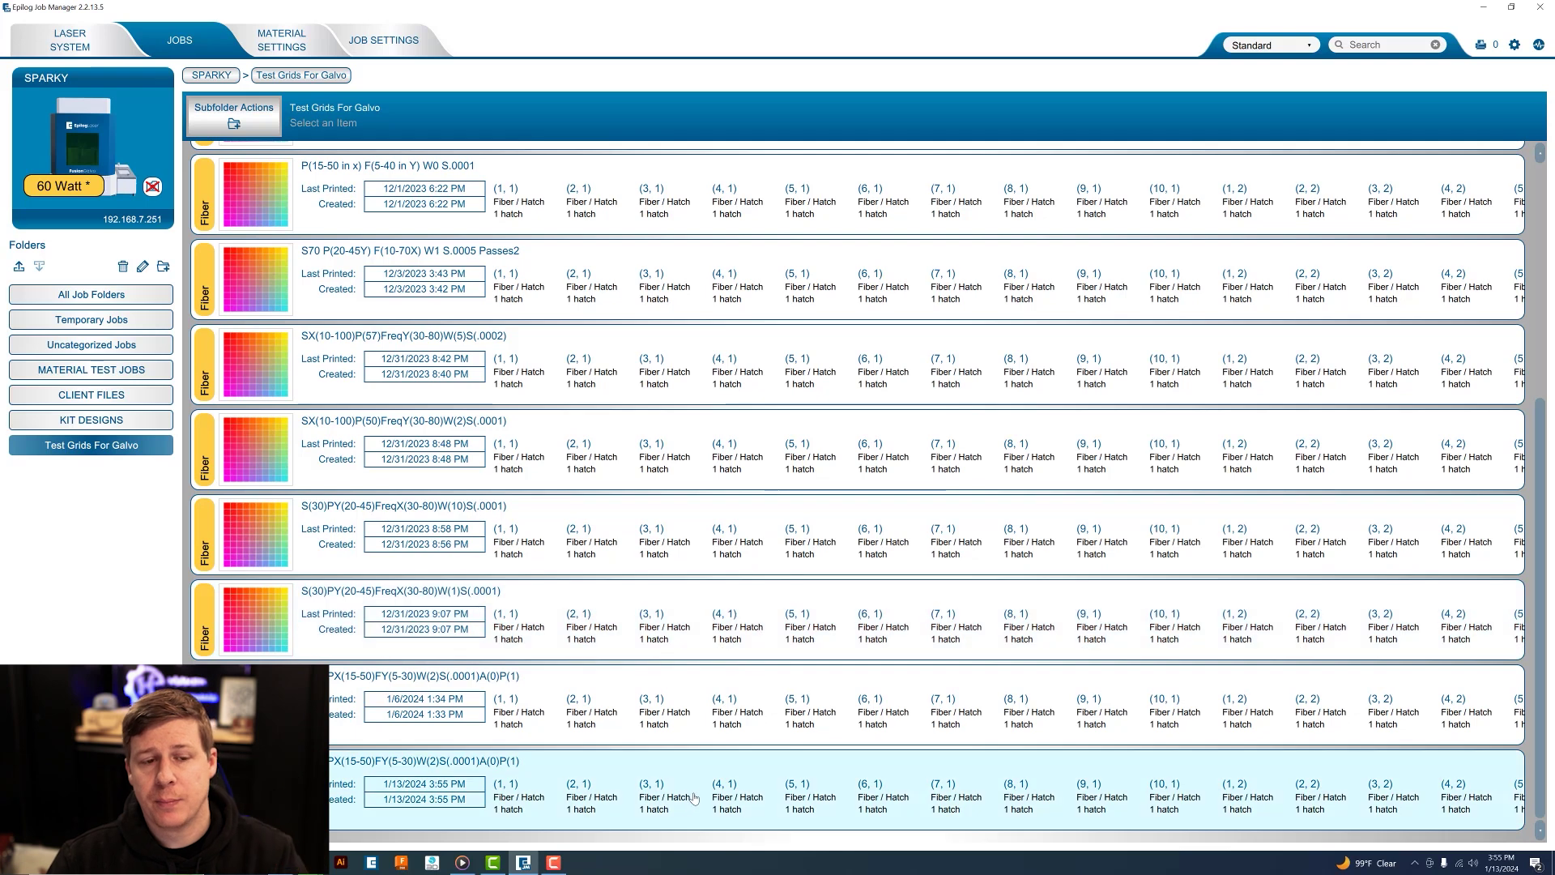
left_click(621, 802)
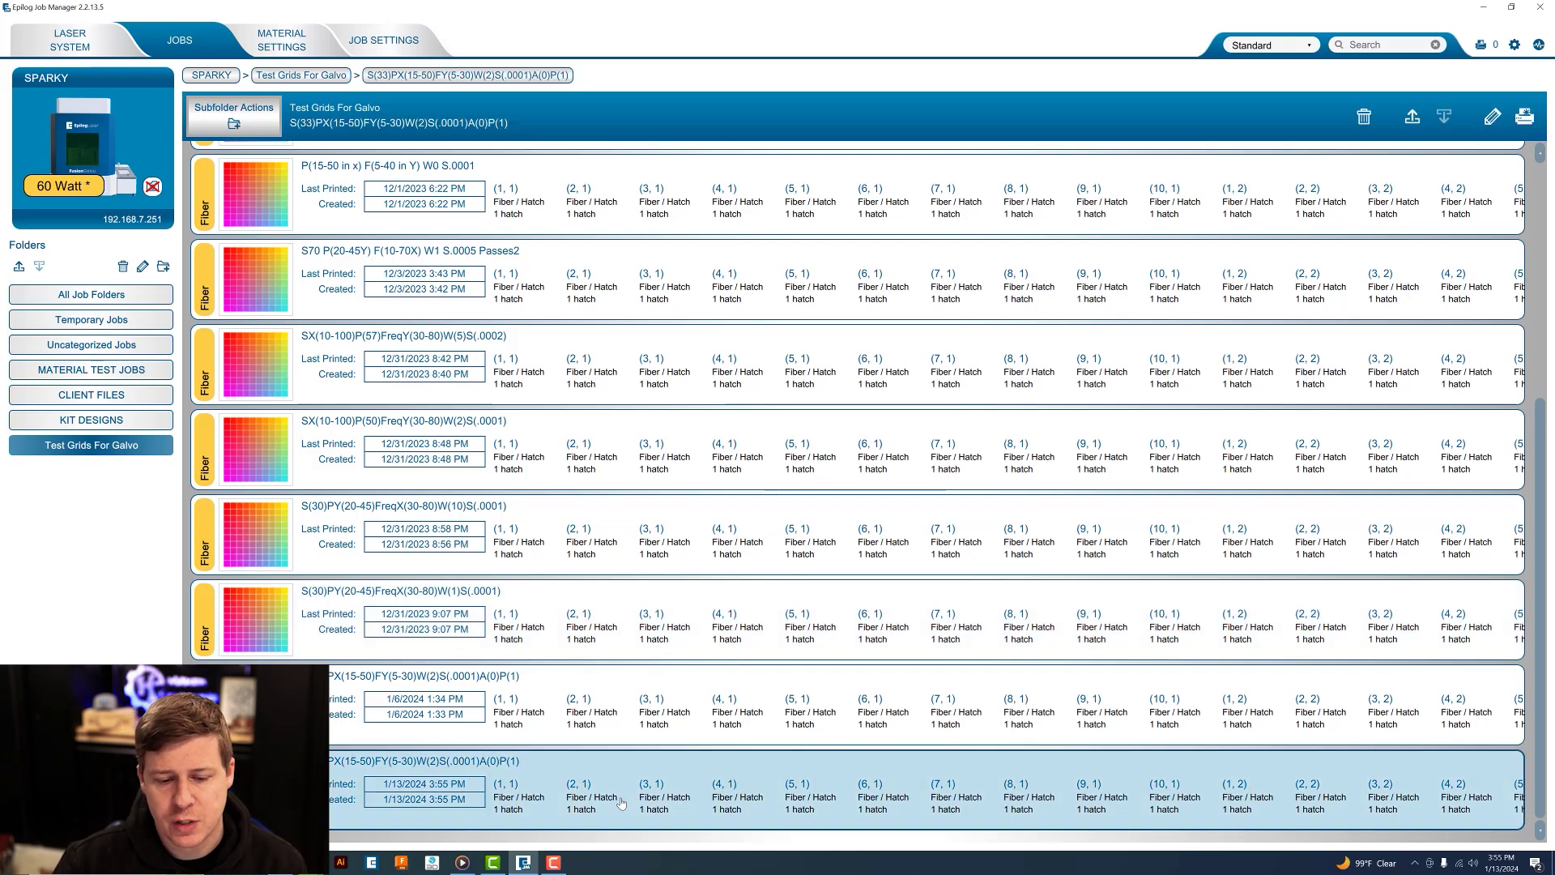
- Open the selected job for editing and move the test grid onto the metal card's upper-left corner, centred at about X -0.824, Y -0.349 in
left_click(1492, 116)
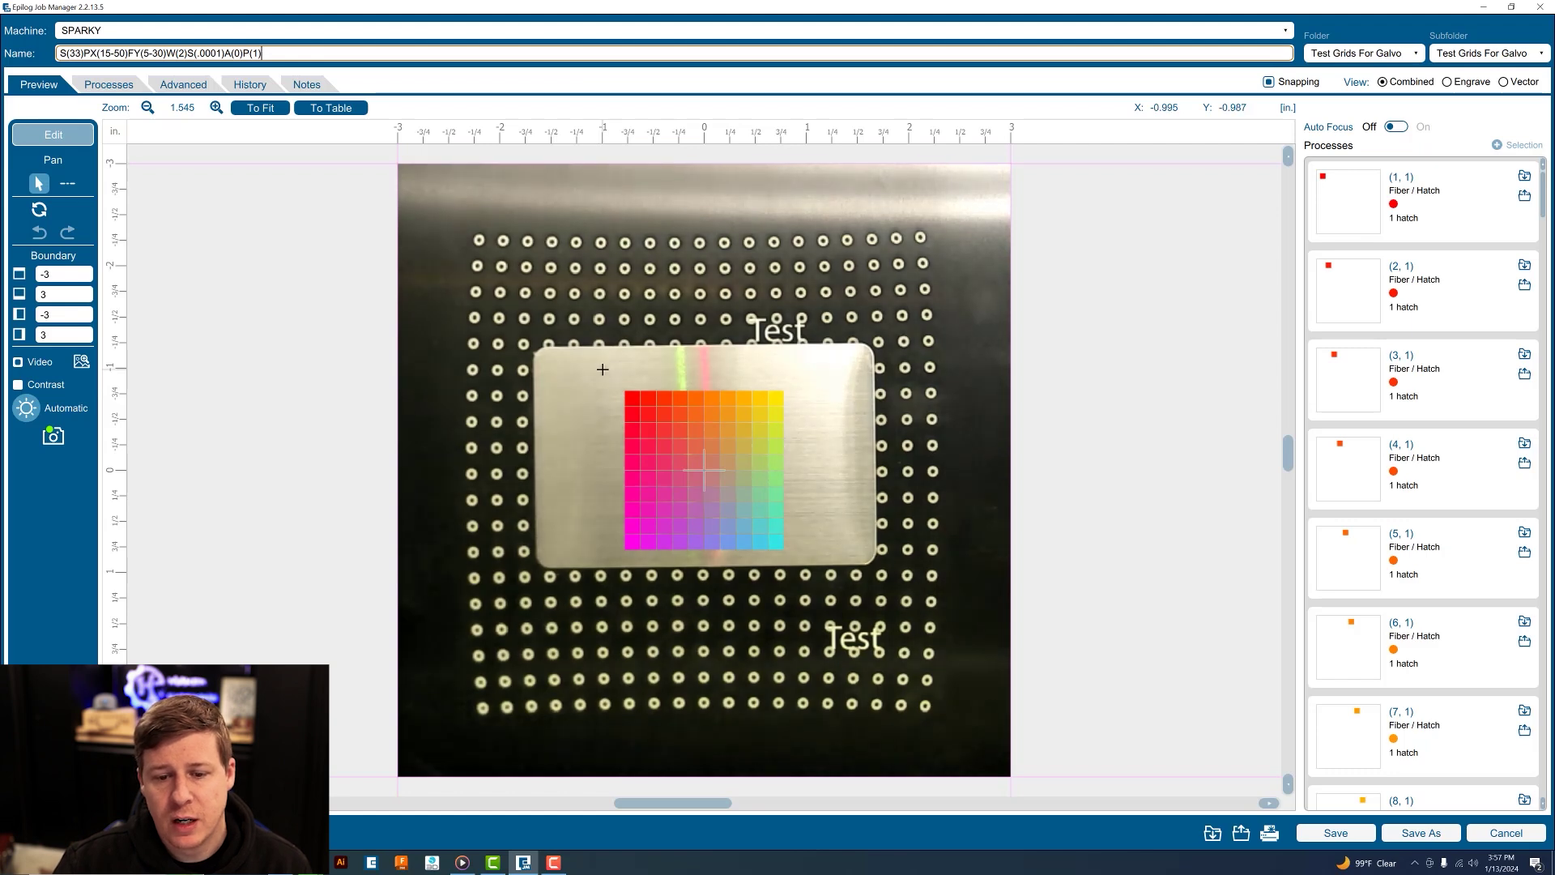
left_click(724, 498)
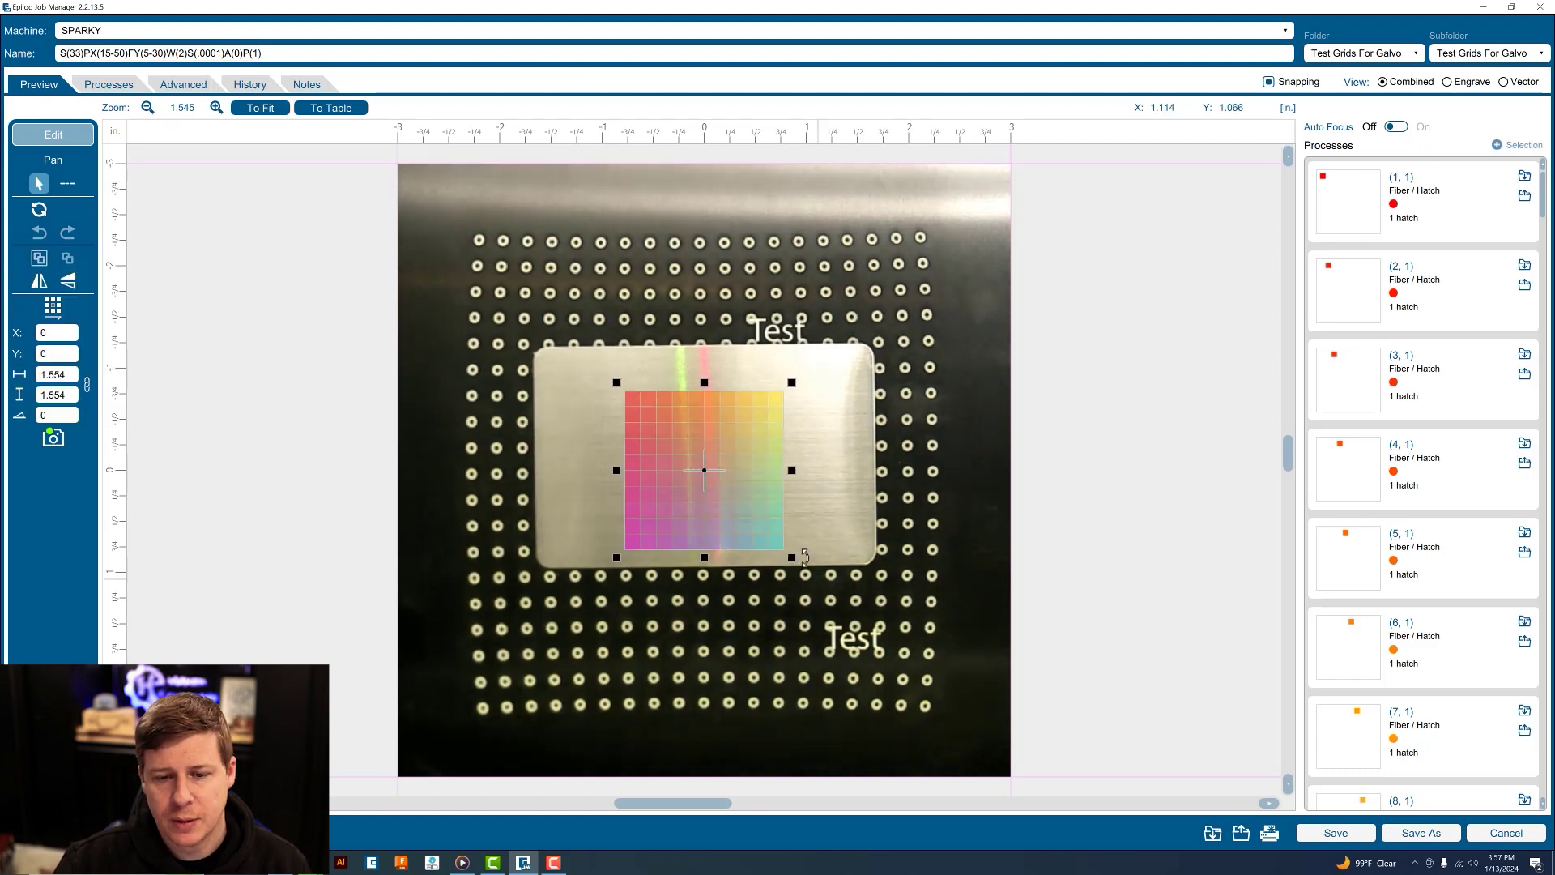
left_click_drag(760, 478, 685, 447)
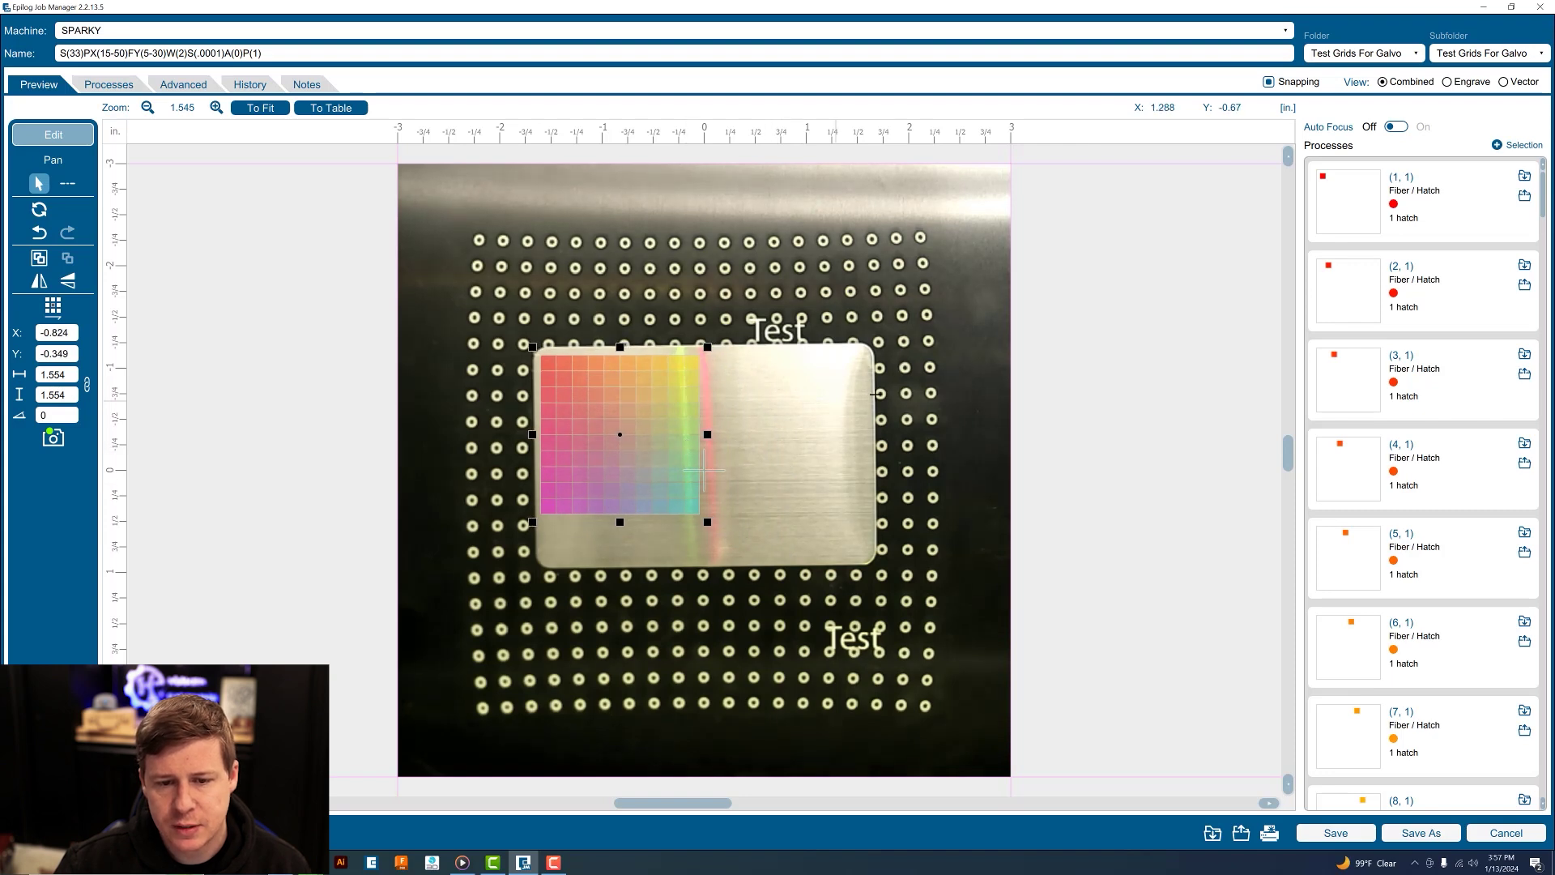
left_click(902, 395)
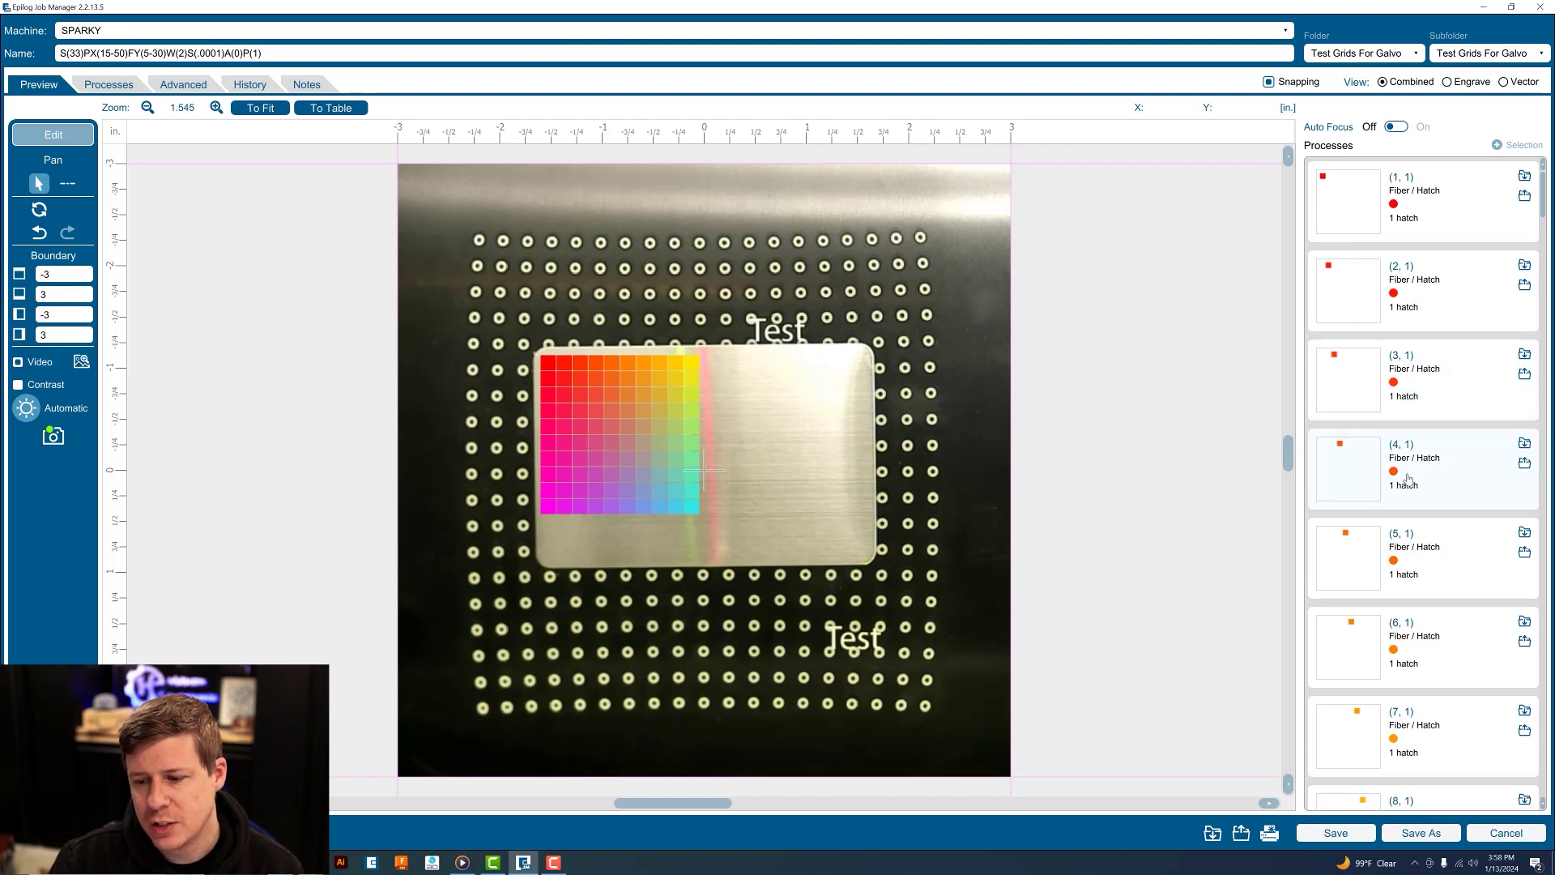
- Review the individual hatch processes of the test grid from (1, 1) through (10, 10)
scroll(1391, 492, "down", 2)
scroll(1391, 494, "down", 12)
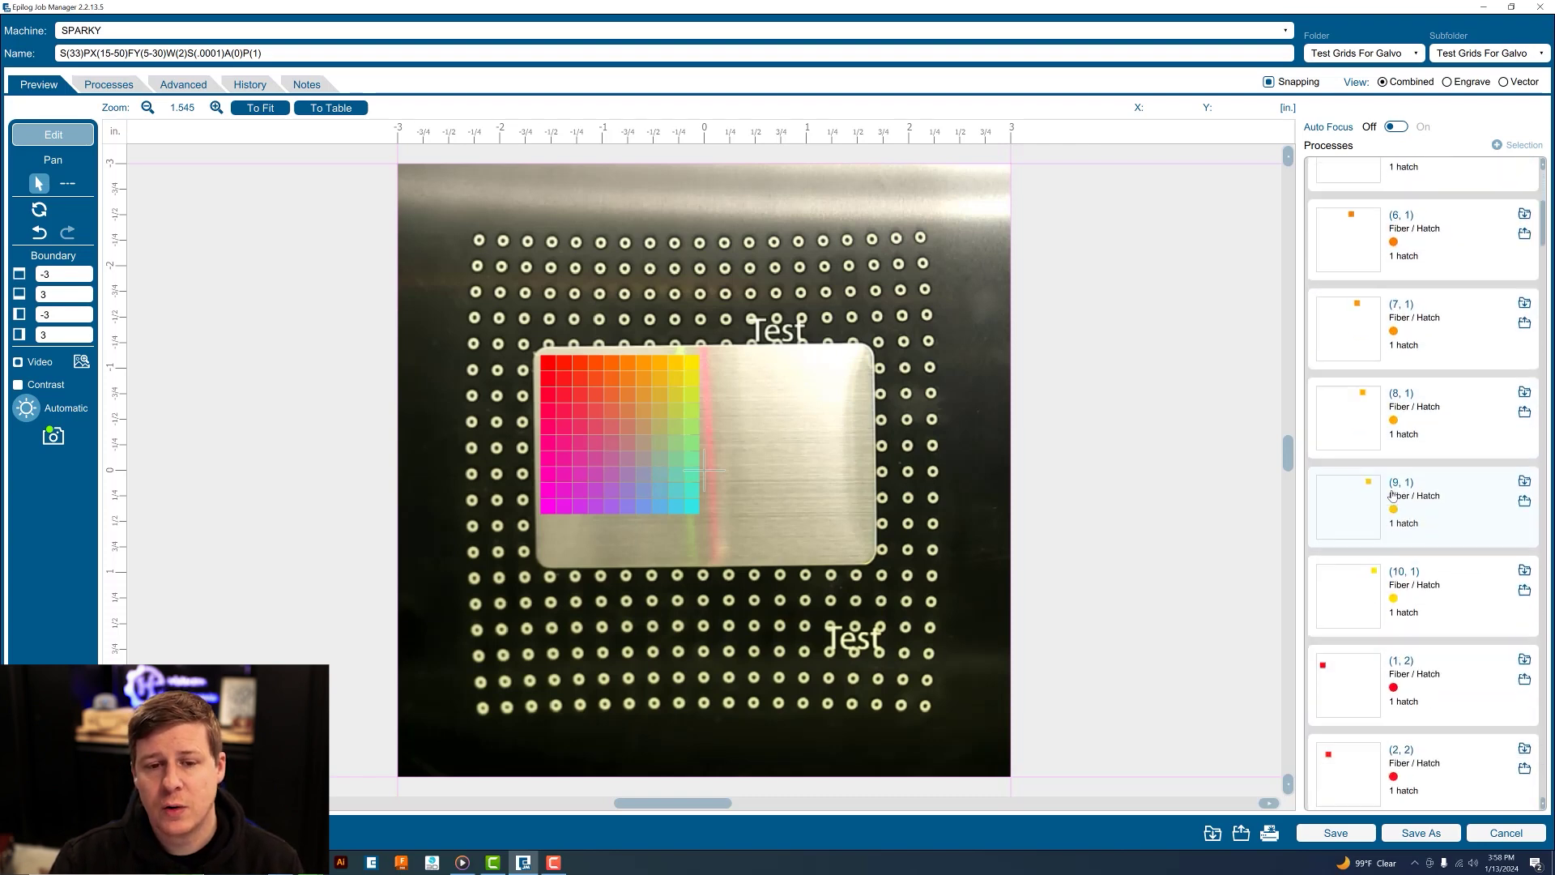
scroll(1391, 493, "down", 4)
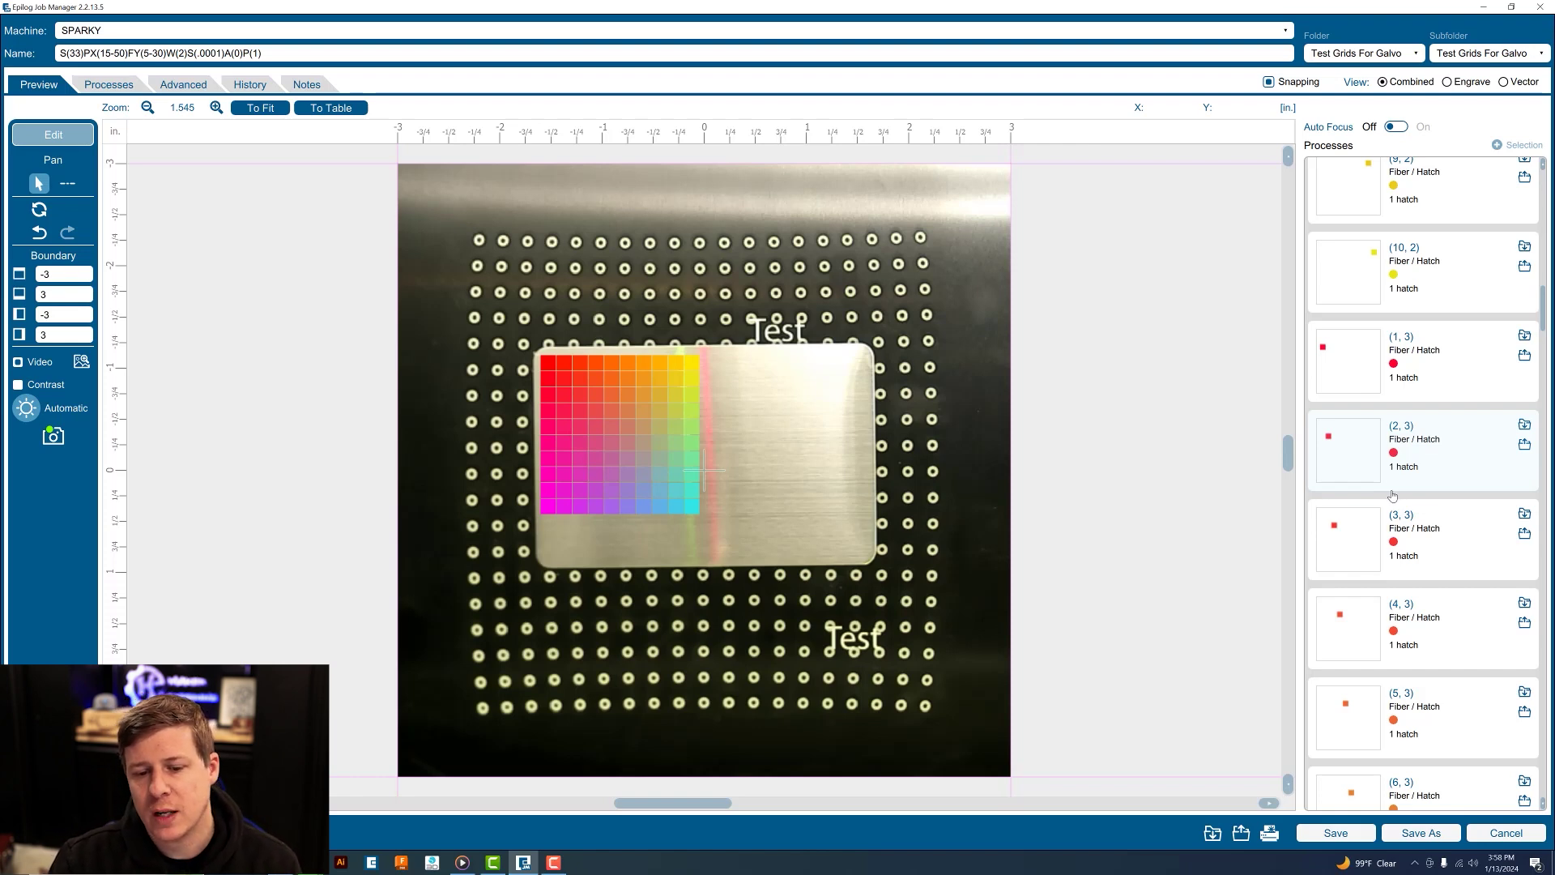
scroll(1392, 496, "down", 20)
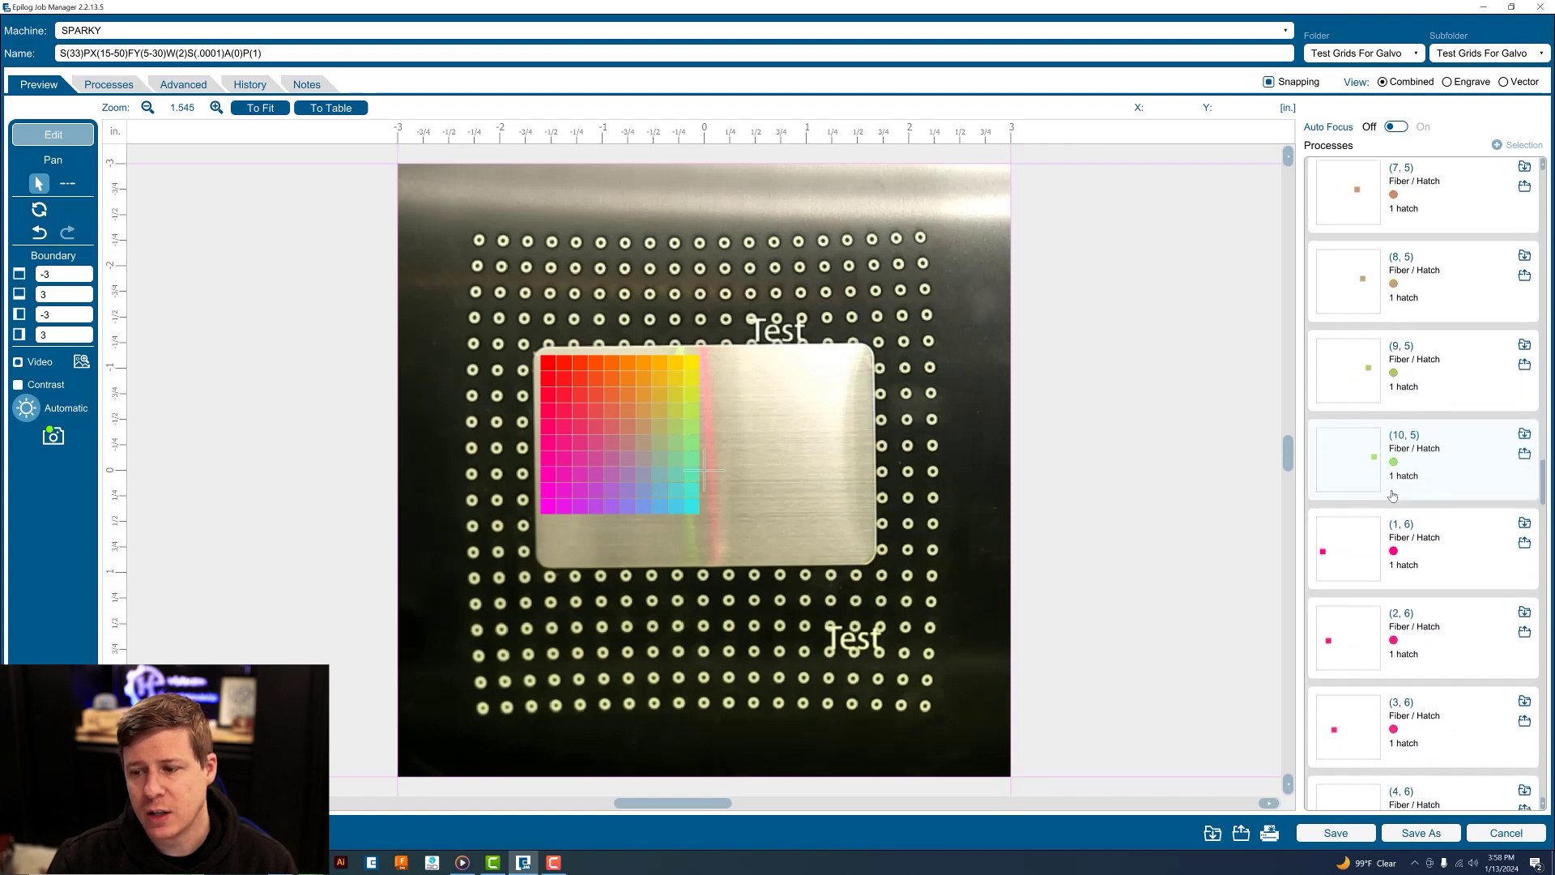
scroll(1392, 495, "down", 20)
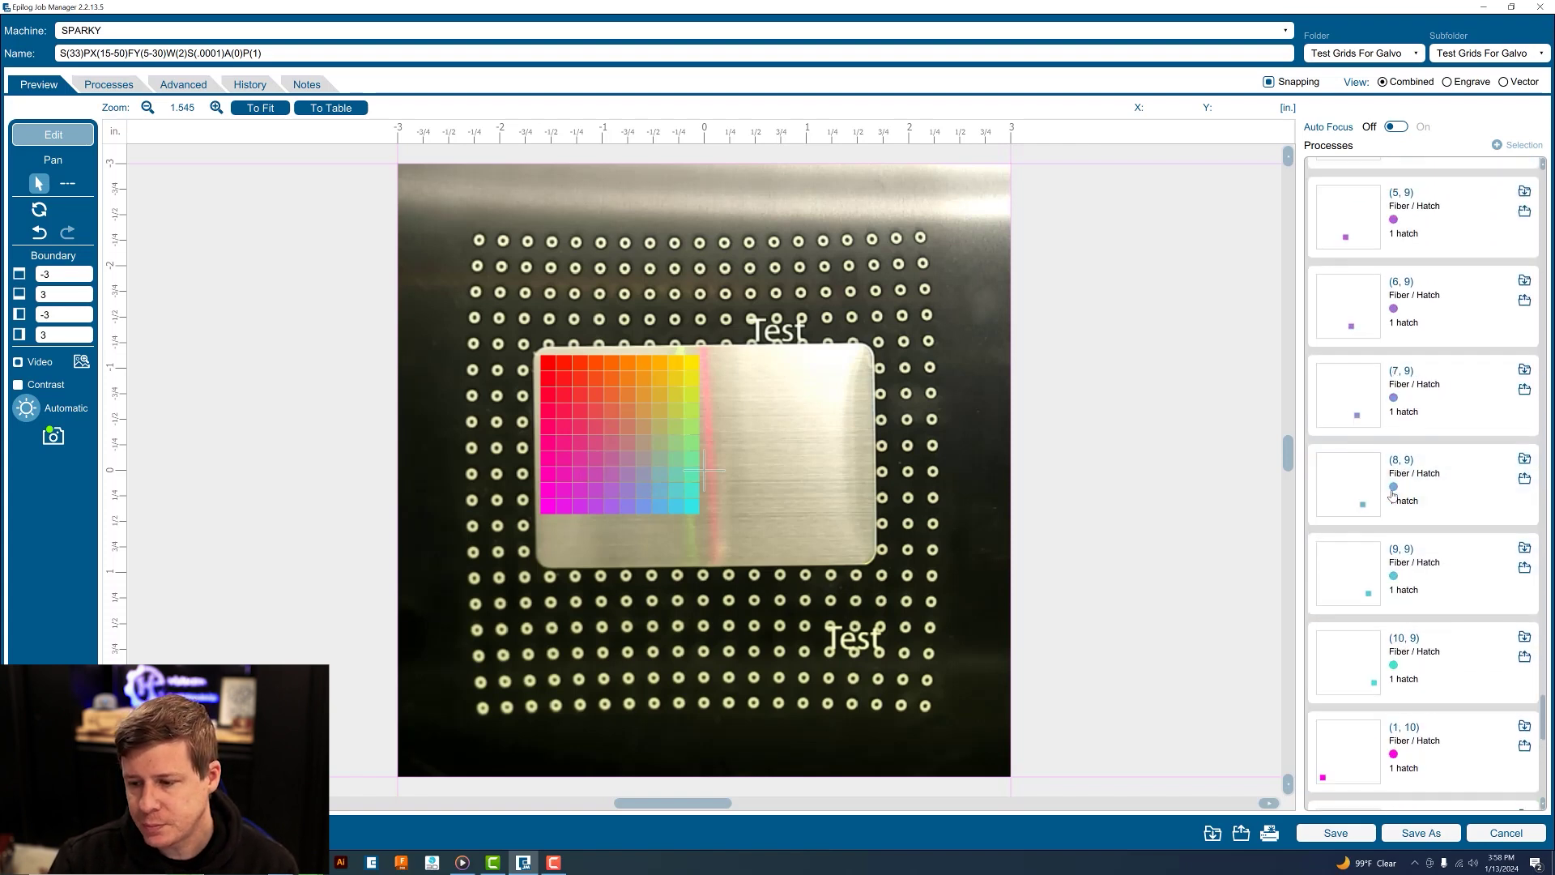
scroll(1392, 496, "down", 6)
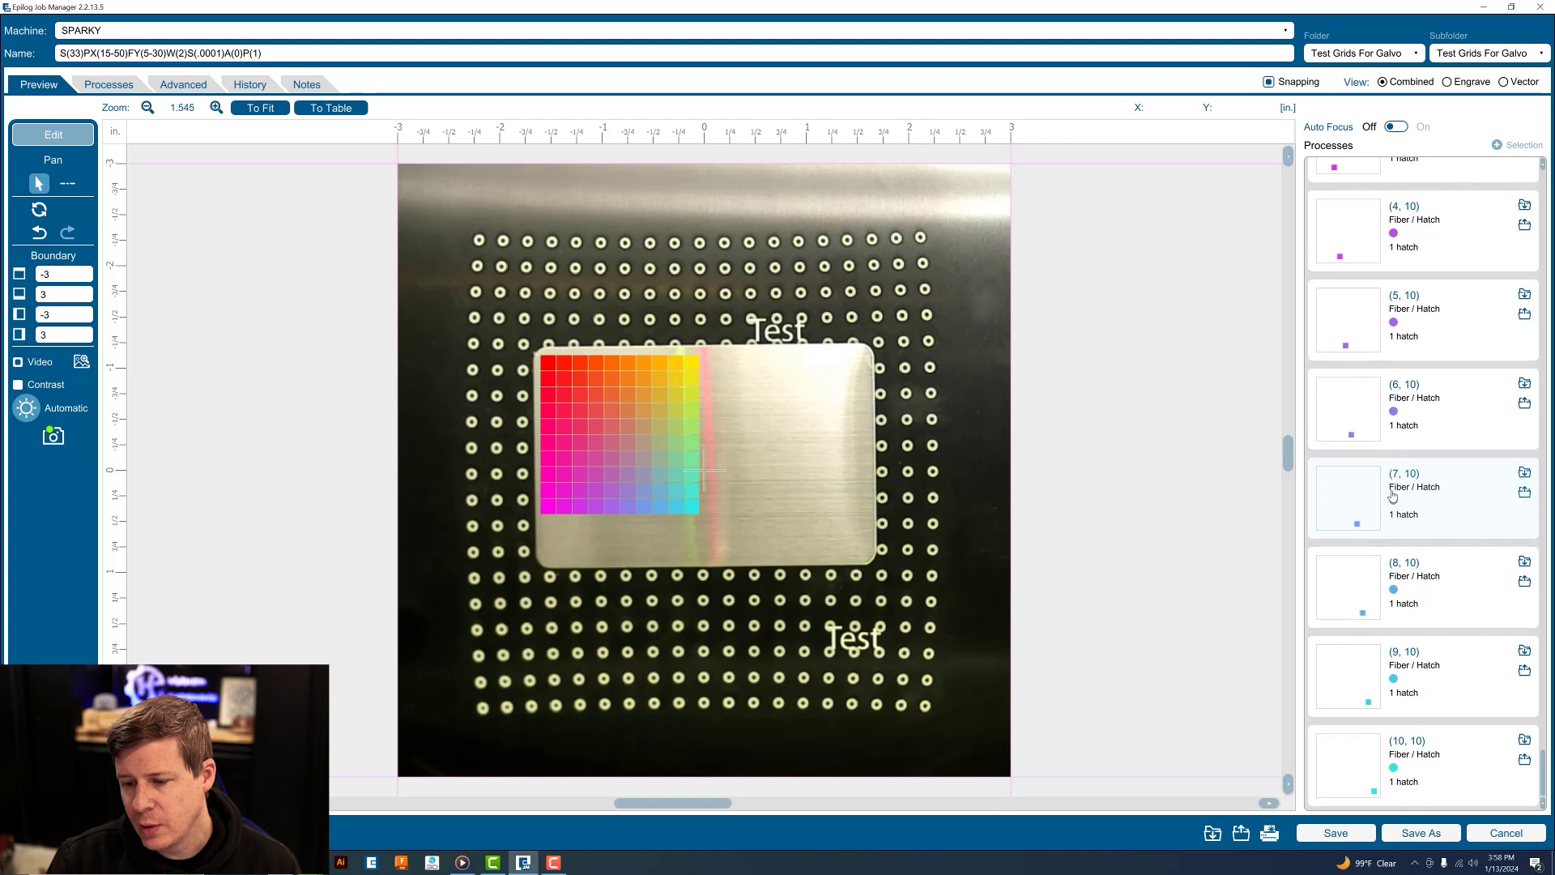